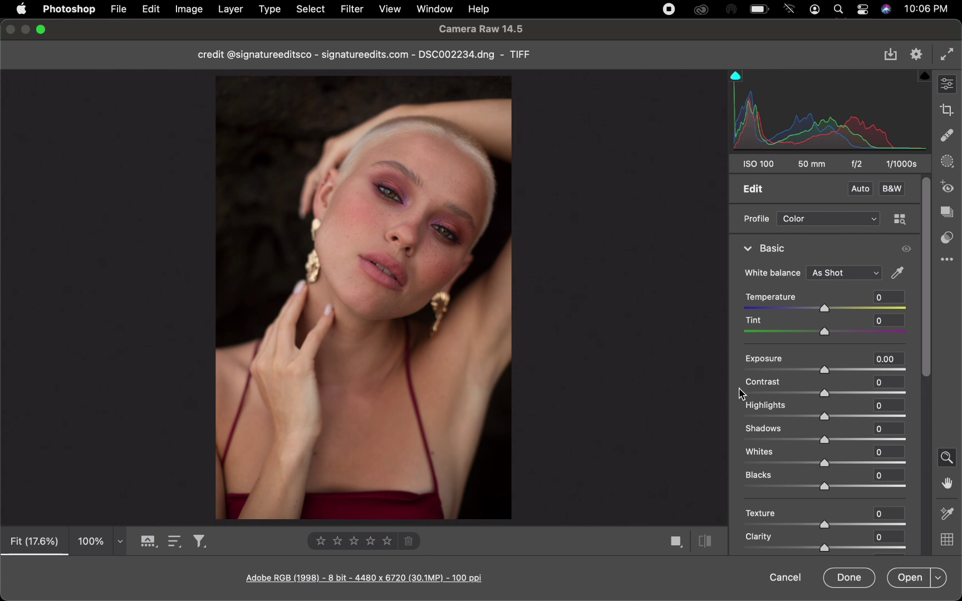
Step: Set the photo's Exposure to +0.60, Contrast to +8 and Highlights to -52
{"action": "left_click_drag", "start_coordinate": [824, 370], "coordinate": [830, 371]}
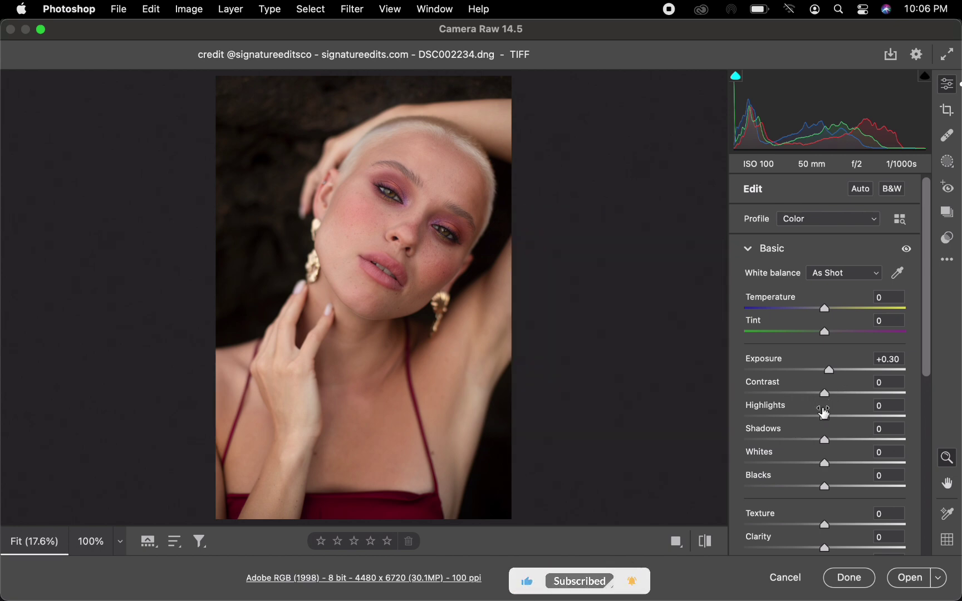
{"action": "left_click_drag", "start_coordinate": [825, 394], "coordinate": [834, 405]}
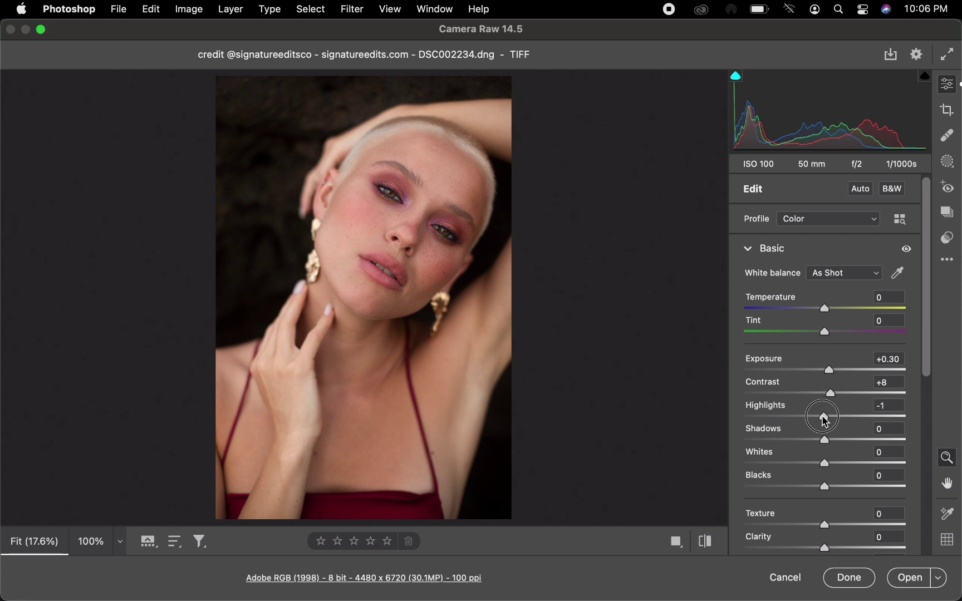
{"action": "left_click_drag", "start_coordinate": [824, 418], "coordinate": [782, 426]}
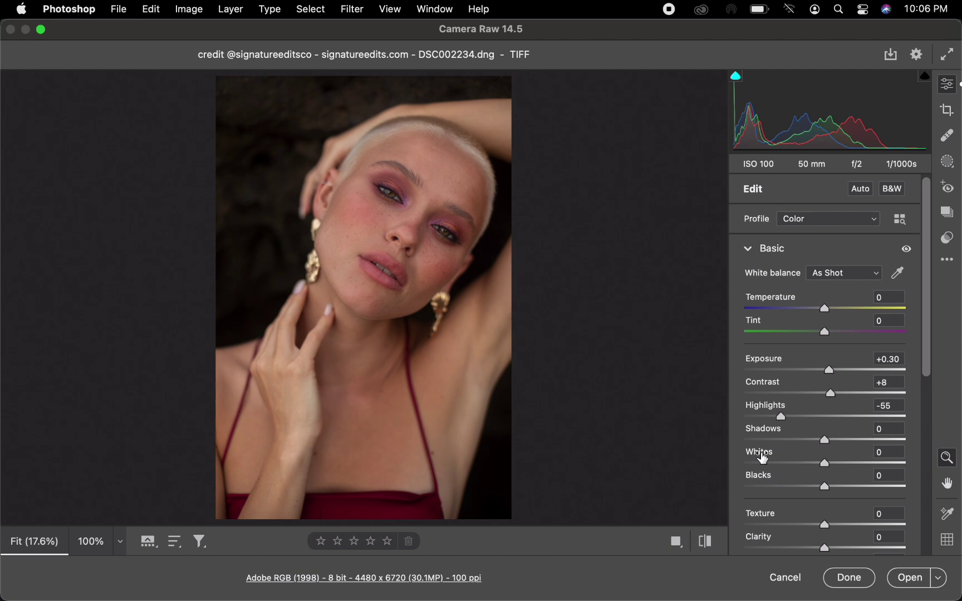
{"action": "mouse_move", "coordinate": [782, 418]}
{"action": "left_mouse_down"}
{"action": "mouse_move", "coordinate": [877, 433]}
{"action": "mouse_move", "coordinate": [786, 436]}
{"action": "left_mouse_up"}
{"action": "left_click_drag", "start_coordinate": [832, 375], "coordinate": [837, 375]}
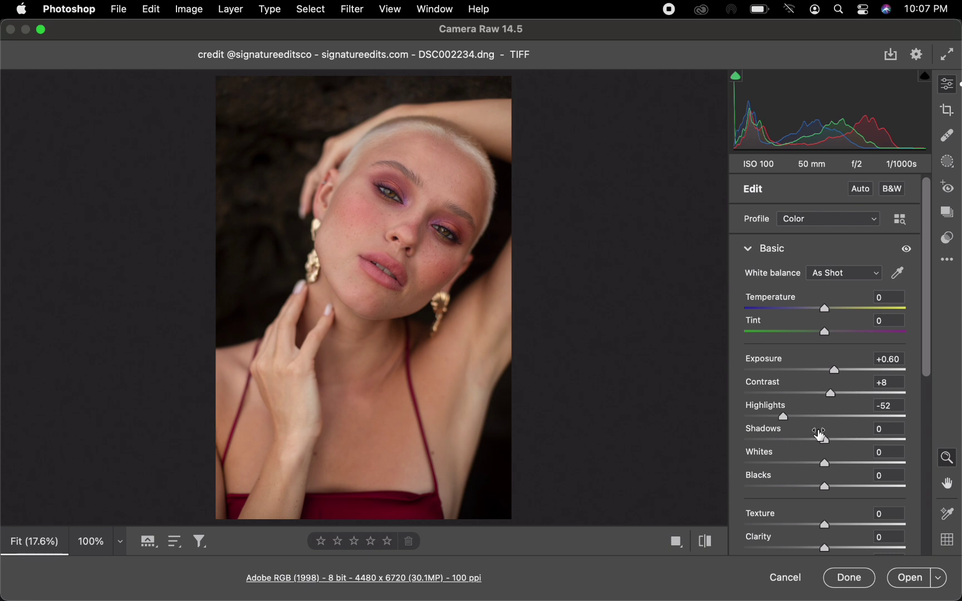
Step: Set Shadows to +36, Whites to -12, Blacks to -15 and Clarity to +12
{"action": "left_click_drag", "start_coordinate": [827, 438], "coordinate": [858, 444]}
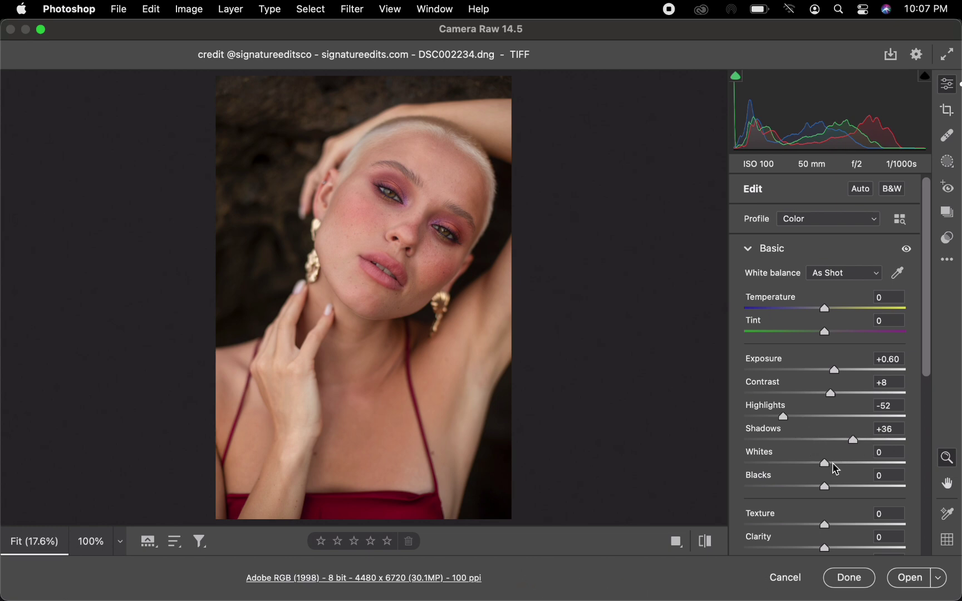
{"action": "left_click_drag", "start_coordinate": [826, 463], "coordinate": [816, 490]}
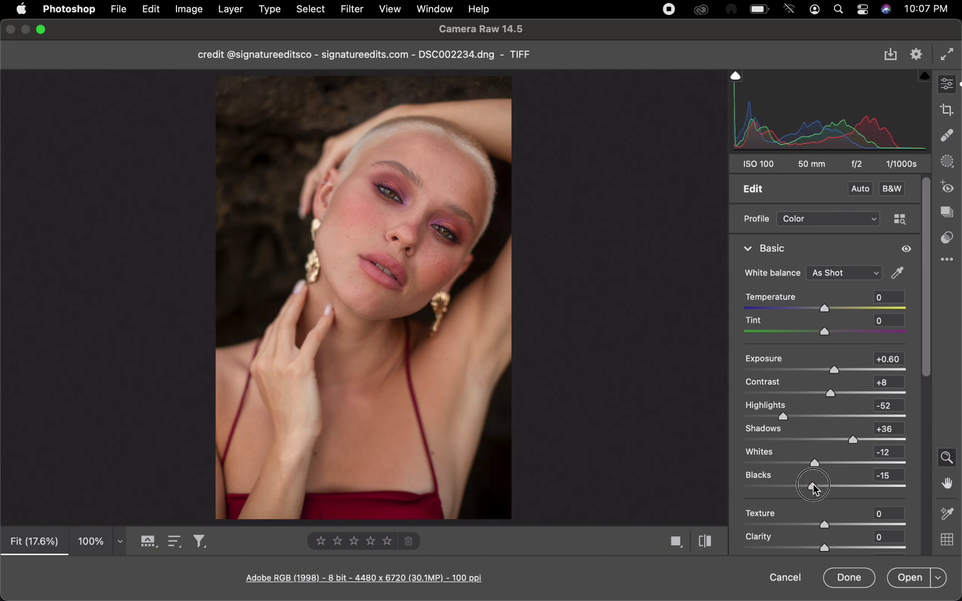
{"action": "left_click_drag", "start_coordinate": [825, 548], "coordinate": [835, 549]}
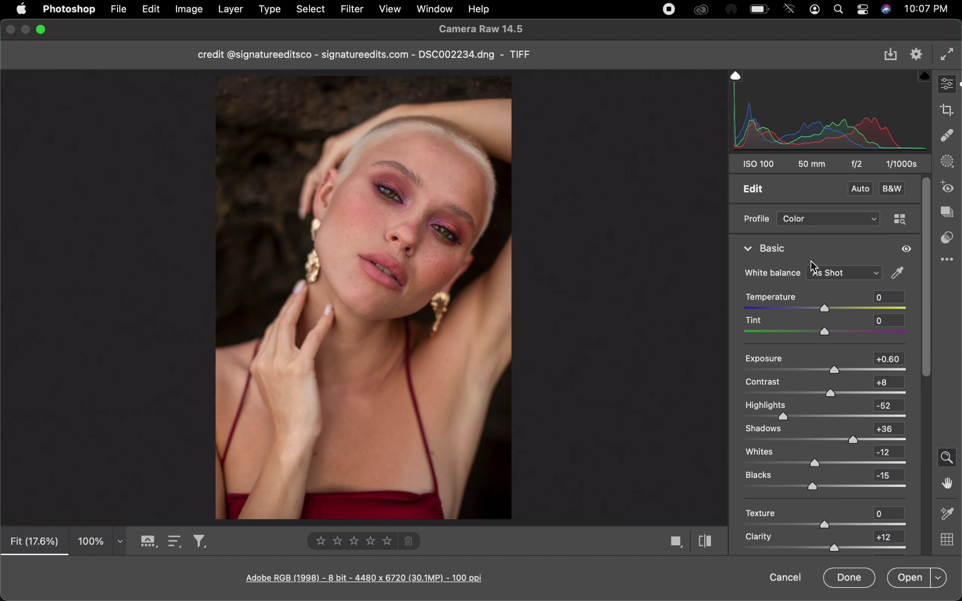
Step: Set the Color Mixer saturation to +12 for Reds, +2 for Oranges and +4 for Yellows
{"action": "left_click", "coordinate": [752, 255]}
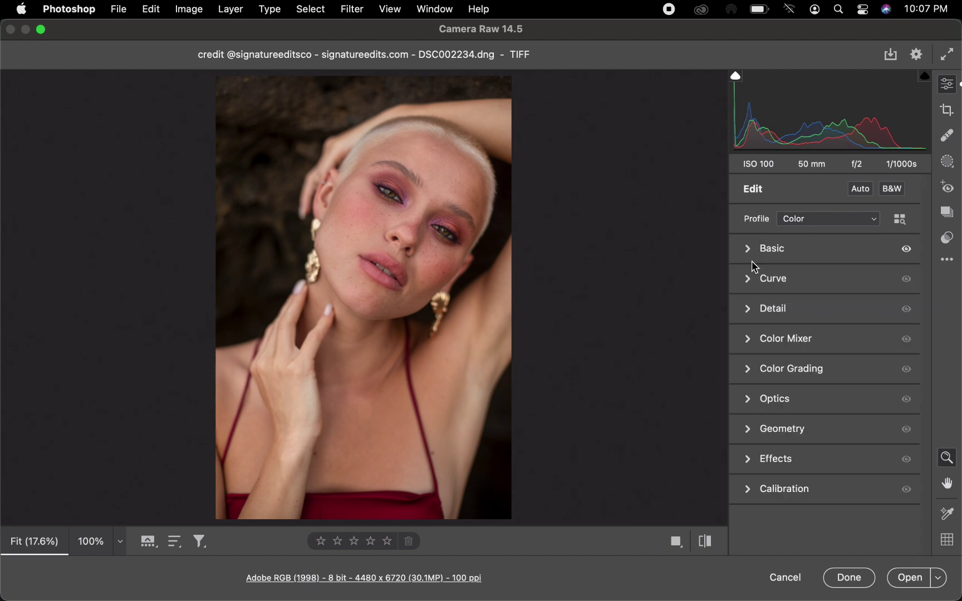
{"action": "left_click", "coordinate": [751, 339]}
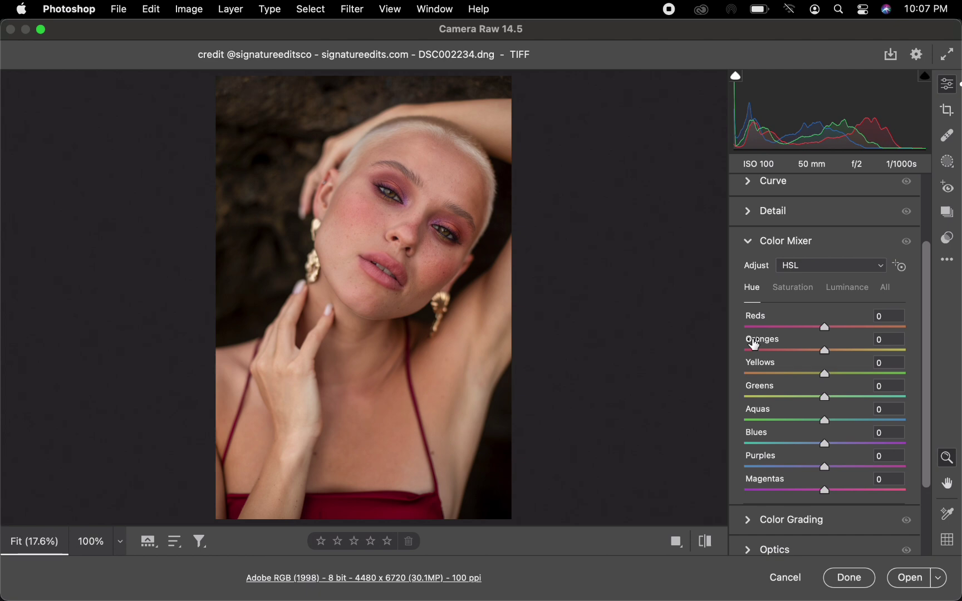
{"action": "left_click", "coordinate": [795, 291]}
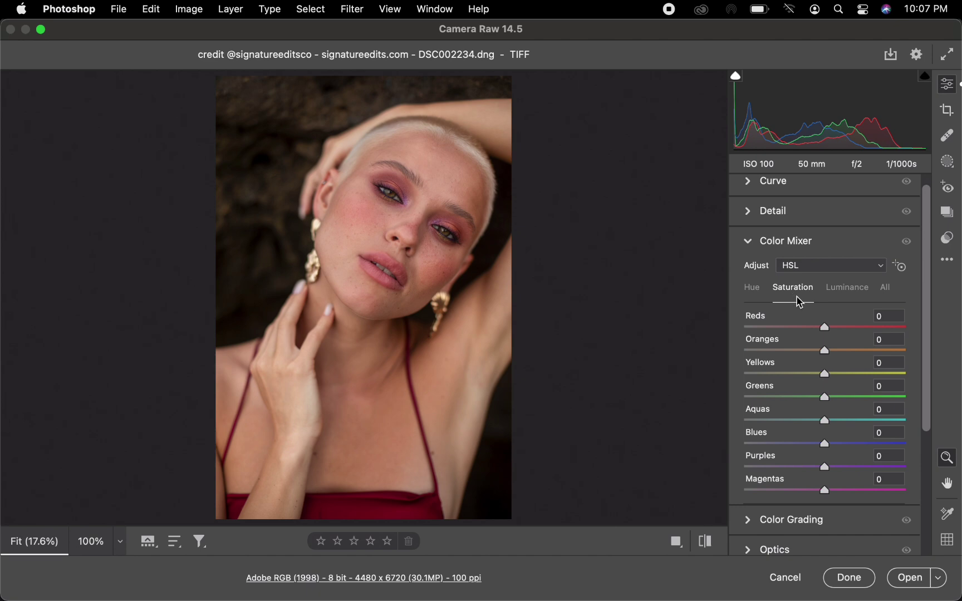
{"action": "left_click_drag", "start_coordinate": [823, 352], "coordinate": [827, 377]}
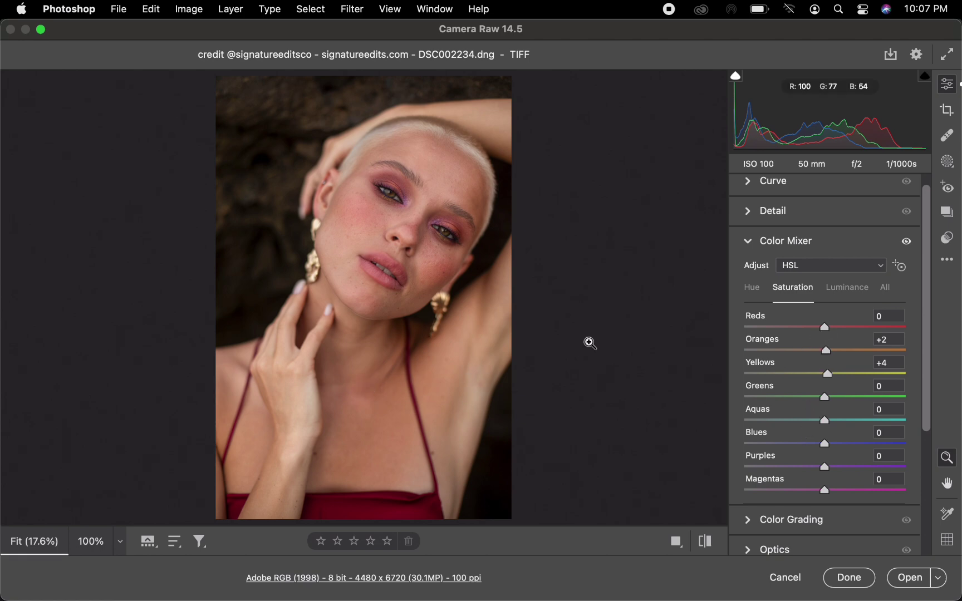
{"action": "mouse_move", "coordinate": [826, 328]}
{"action": "left_mouse_down"}
{"action": "mouse_move", "coordinate": [763, 327]}
{"action": "mouse_move", "coordinate": [834, 341]}
{"action": "left_mouse_up"}
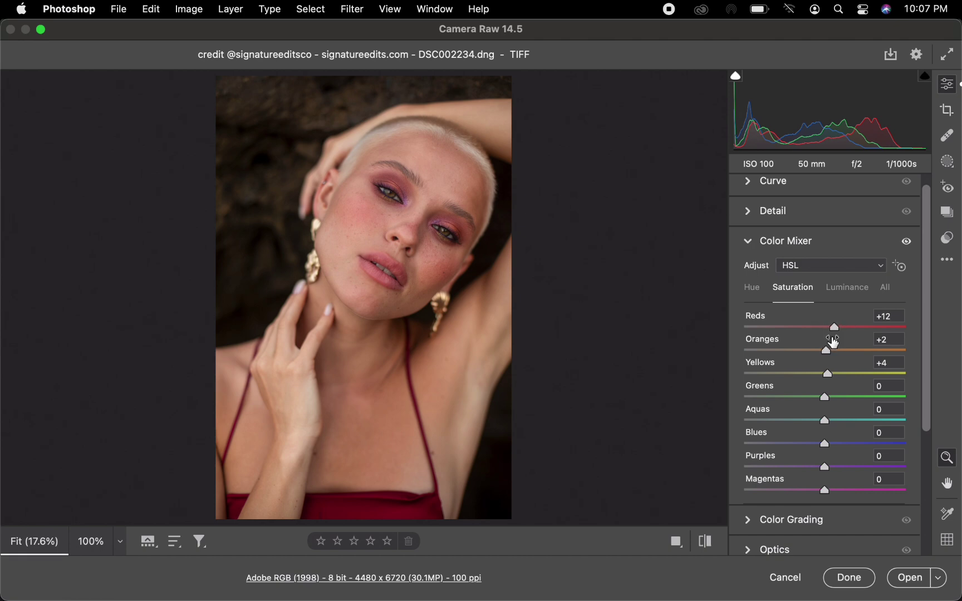
{"action": "left_click", "coordinate": [753, 245]}
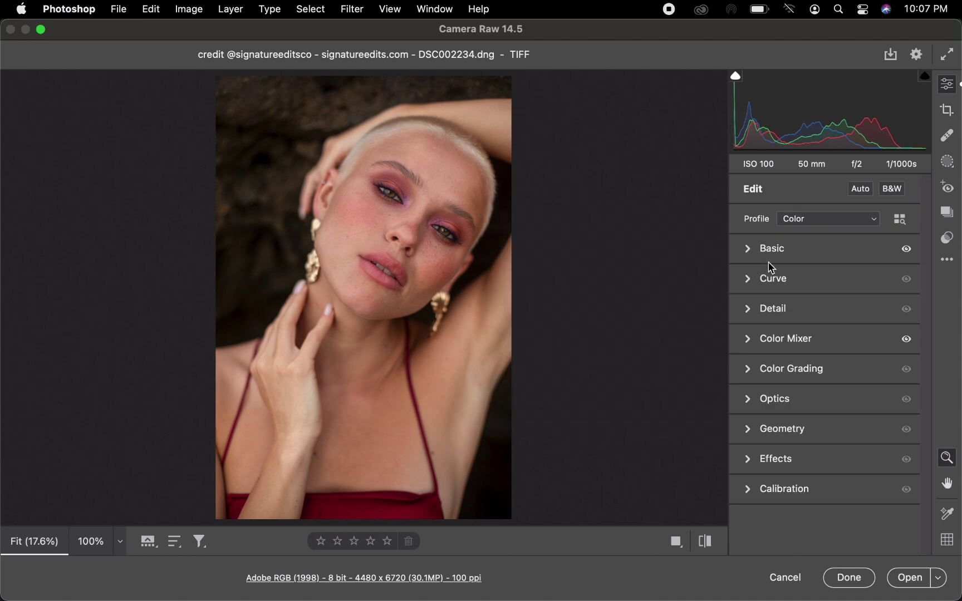
Step: Compare the raw edit before and after, open the image in Photoshop and duplicate the Background layer
{"action": "key", "text": "y"}
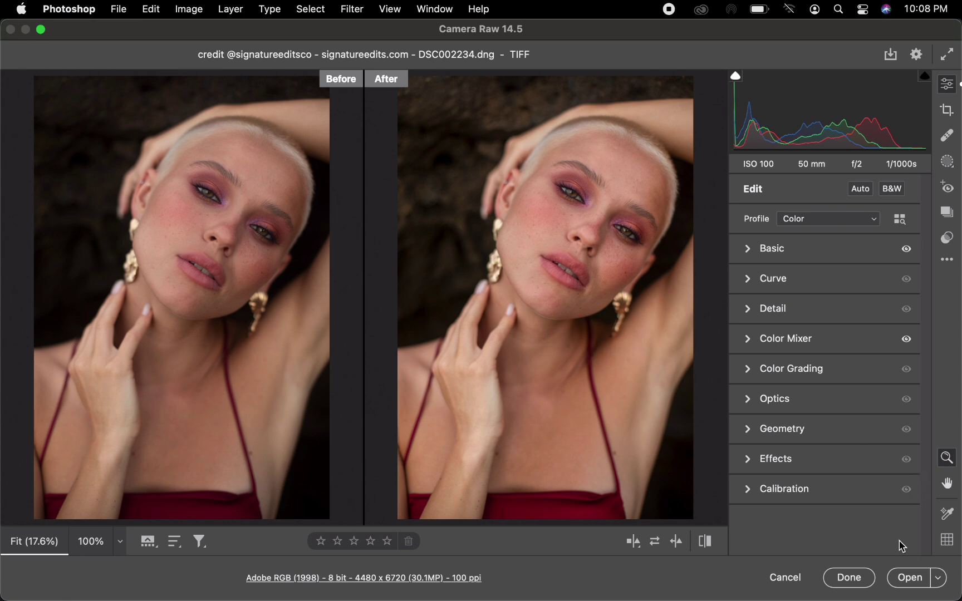
{"action": "left_click", "coordinate": [909, 578]}
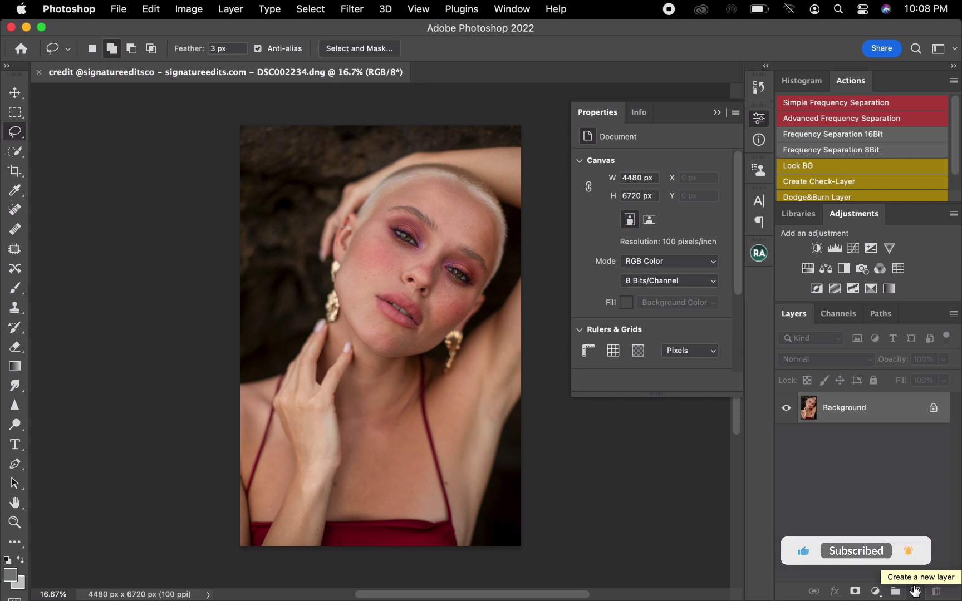
{"action": "key", "text": "super+j"}
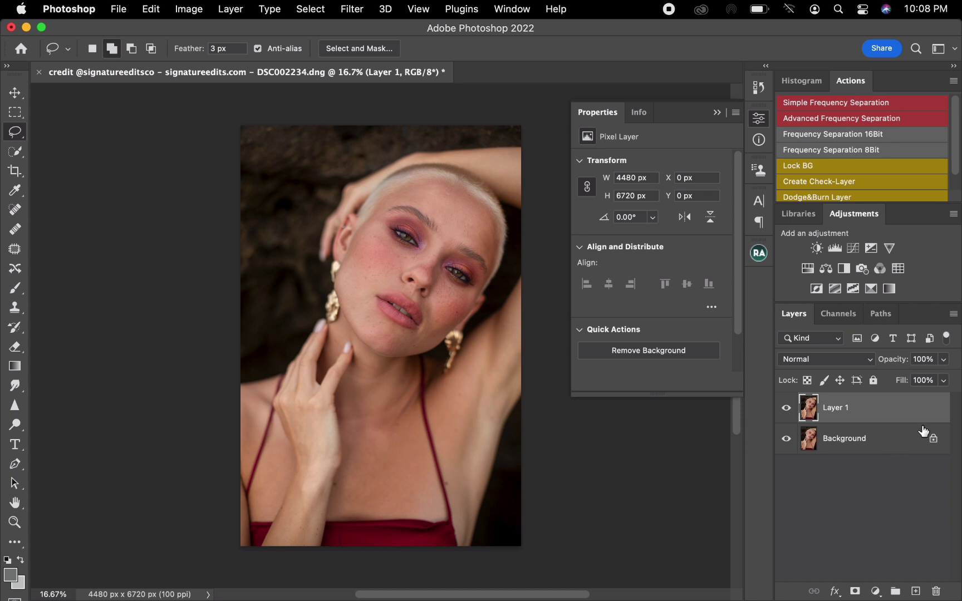
Step: Run the Frequency Separation 8Bit action and choose the Low Frequency layer's Gaussian Blur radius while checking the facial skin in the preview
{"action": "left_click", "coordinate": [860, 151]}
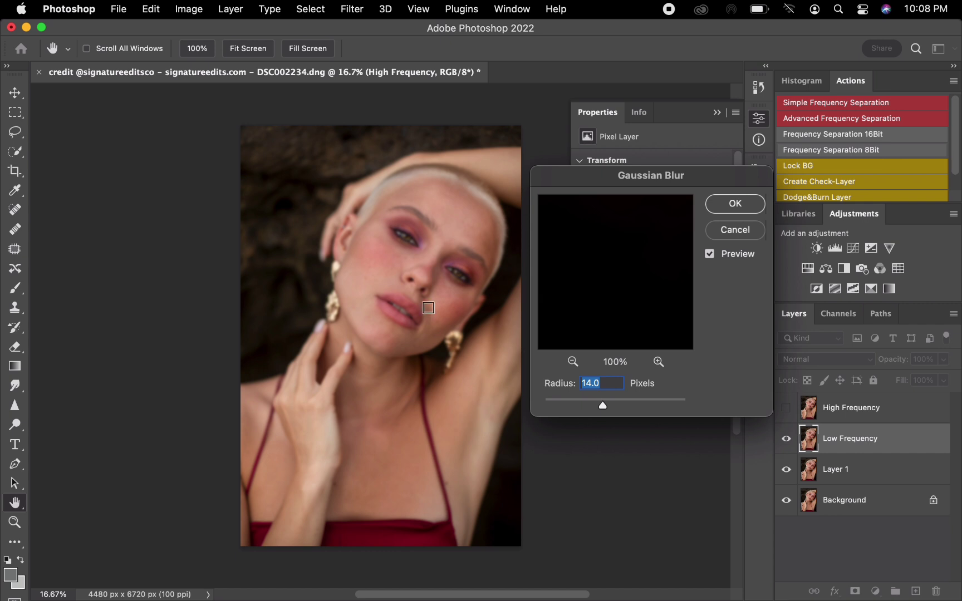
{"action": "left_click_drag", "start_coordinate": [612, 403], "coordinate": [516, 403]}
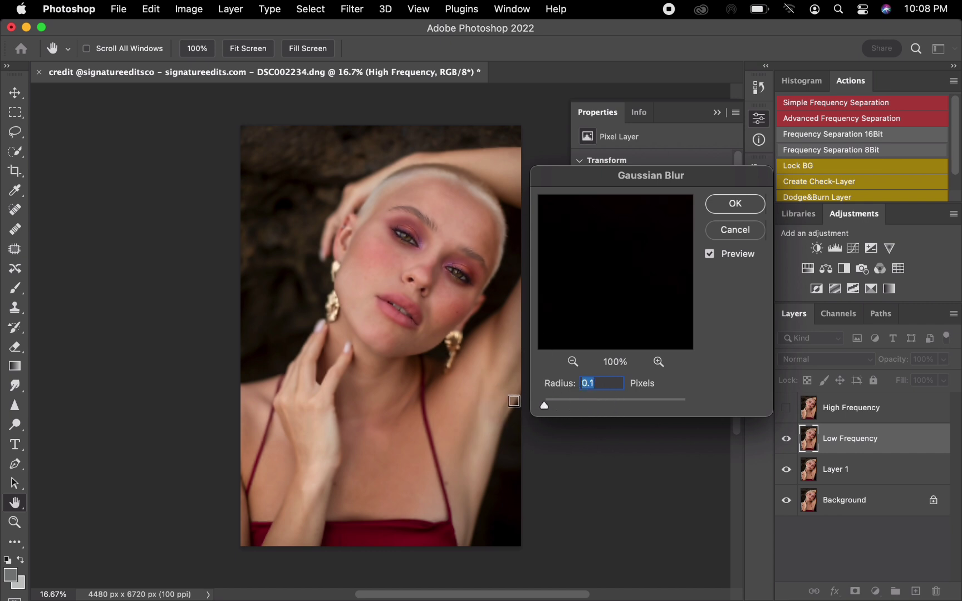
{"action": "left_click", "coordinate": [398, 256]}
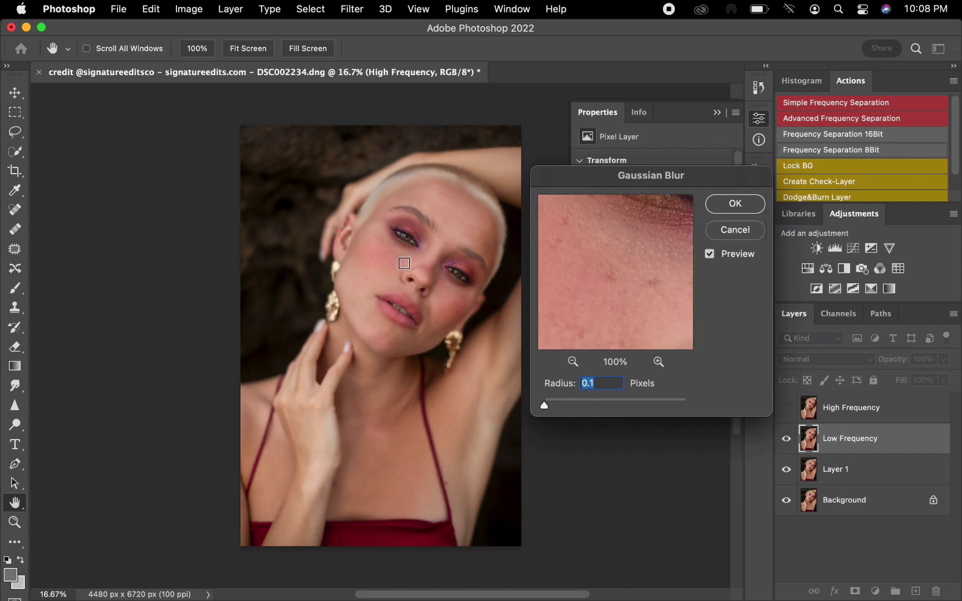
{"action": "left_click", "coordinate": [447, 240]}
{"action": "left_click", "coordinate": [444, 301]}
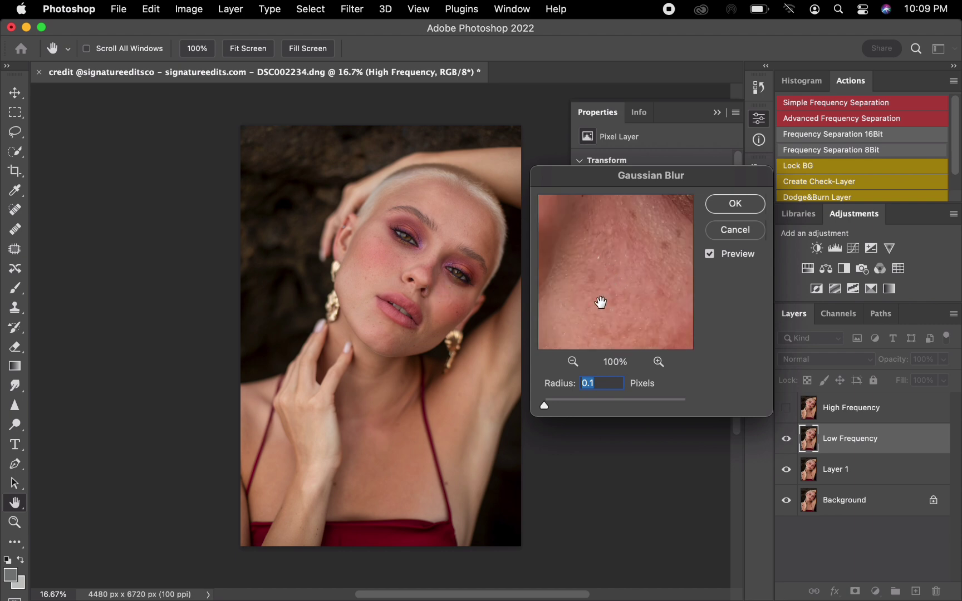
{"action": "left_click_drag", "start_coordinate": [544, 405], "coordinate": [585, 410]}
{"action": "left_click_drag", "start_coordinate": [587, 412], "coordinate": [590, 411]}
{"action": "left_click", "coordinate": [739, 207]}
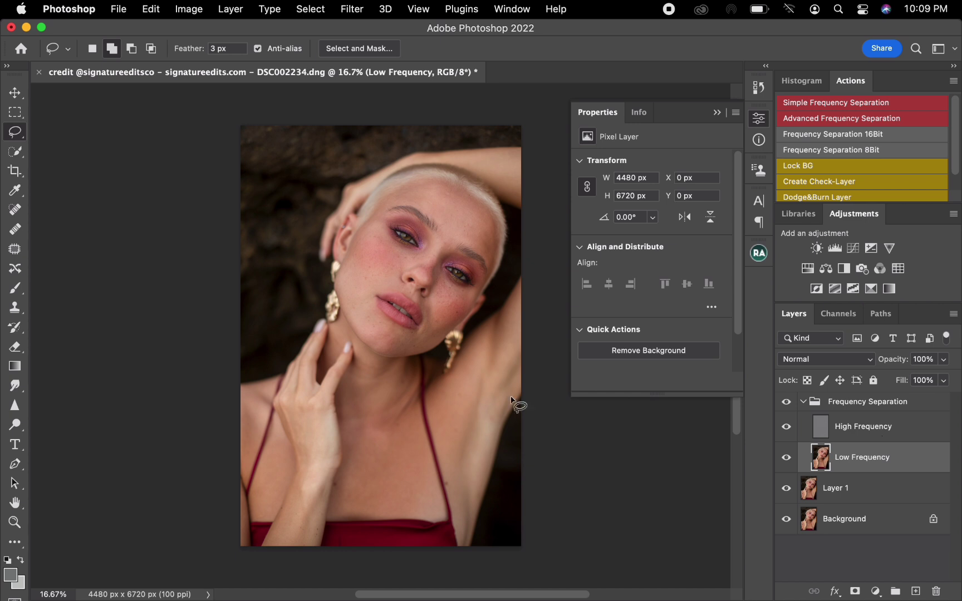
Step: Activate the Mixer Brush tool and clean its loaded color
{"action": "left_click", "coordinate": [15, 543]}
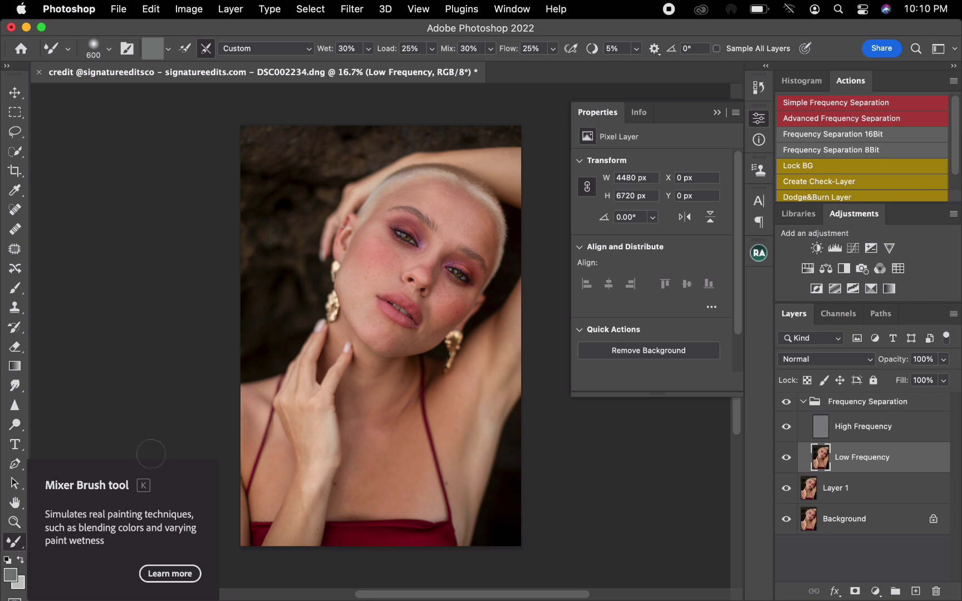
{"action": "left_click", "coordinate": [170, 54]}
{"action": "left_click", "coordinate": [173, 80]}
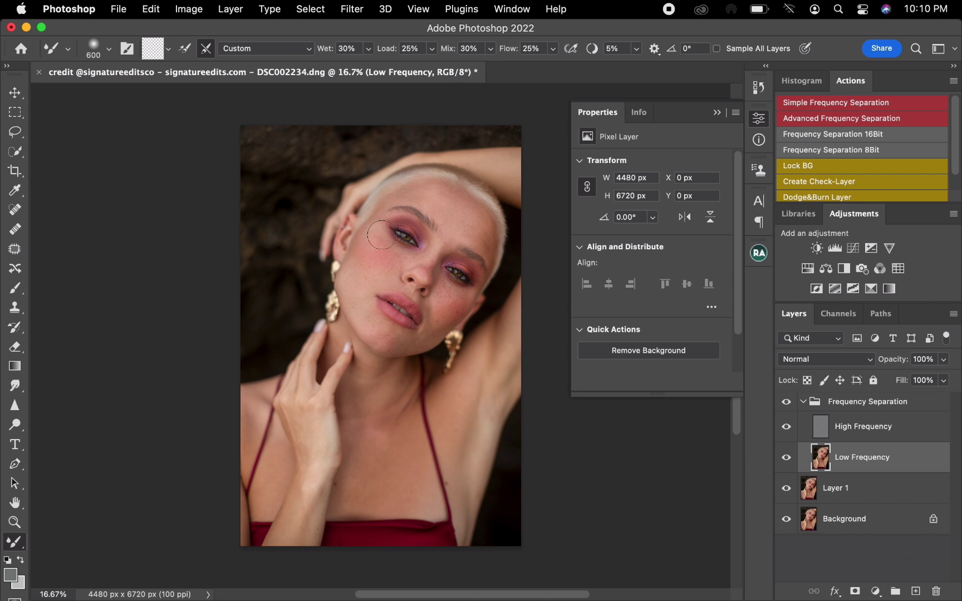
Step: Blend the forehead's skin tones on the Low Frequency layer with the Mixer Brush, varying the brush size to fit the area
{"action": "key", "text": "super+equal"}
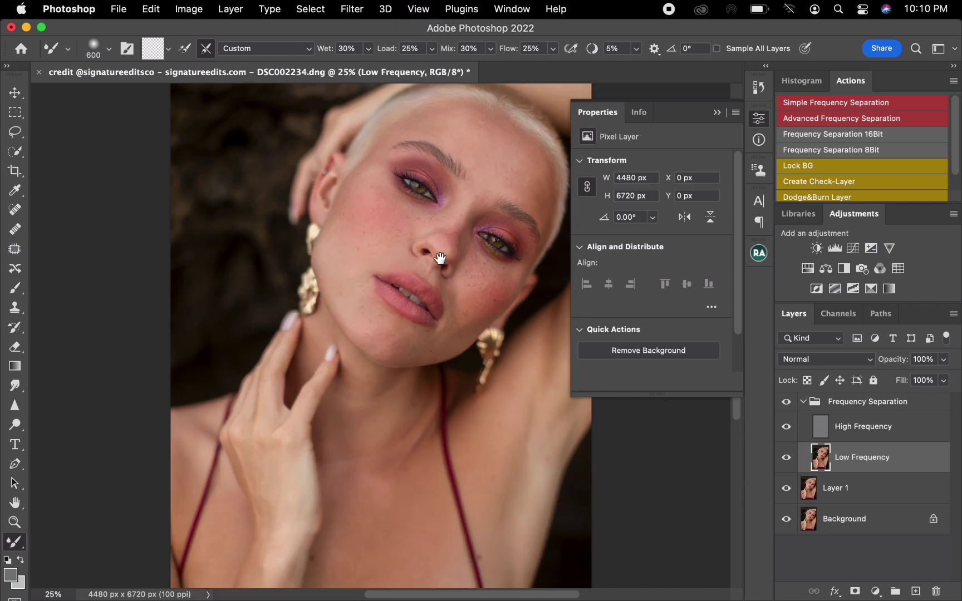
{"action": "left_click_drag", "start_coordinate": [440, 268], "coordinate": [382, 326]}
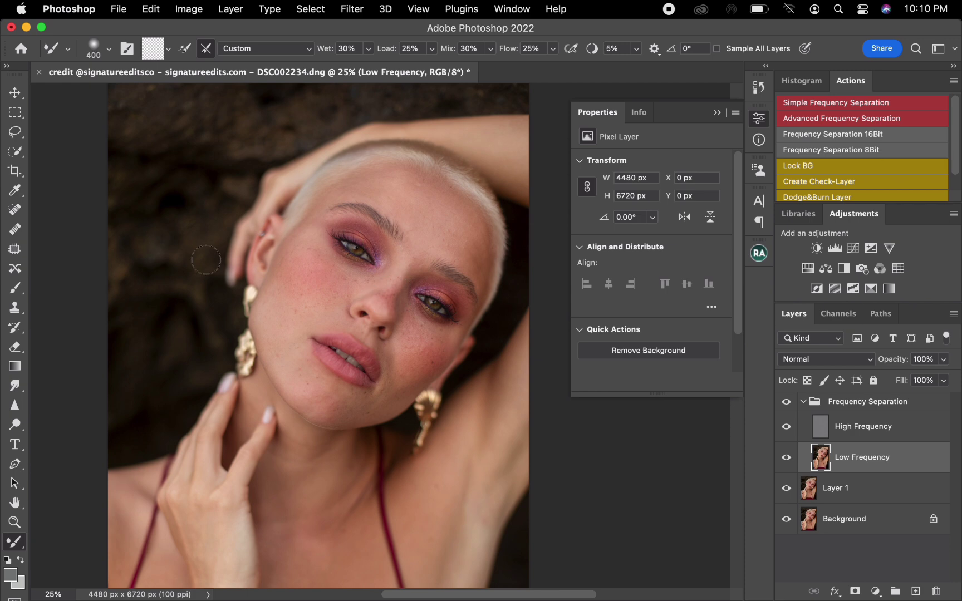
{"action": "key", "text": "bracketleft"}
{"action": "key", "text": "bracketleft"}
{"action": "key", "text": "bracketleft"}
{"action": "key", "text": "bracketleft"}
{"action": "key", "text": "bracketright"}
{"action": "key", "text": "bracketright"}
{"action": "key", "text": "bracketright"}
{"action": "mouse_move", "coordinate": [402, 211]}
{"action": "left_mouse_down"}
{"action": "mouse_move", "coordinate": [365, 182]}
{"action": "mouse_move", "coordinate": [411, 188]}
{"action": "mouse_move", "coordinate": [423, 236]}
{"action": "mouse_move", "coordinate": [473, 248]}
{"action": "mouse_move", "coordinate": [470, 226]}
{"action": "mouse_move", "coordinate": [444, 196]}
{"action": "mouse_move", "coordinate": [400, 181]}
{"action": "mouse_move", "coordinate": [424, 216]}
{"action": "mouse_move", "coordinate": [413, 209]}
{"action": "mouse_move", "coordinate": [460, 242]}
{"action": "left_mouse_up"}
{"action": "key", "text": "bracketright"}
{"action": "key", "text": "bracketright"}
{"action": "key", "text": "bracketright"}
{"action": "key", "text": "bracketright"}
{"action": "key", "text": "bracketright"}
{"action": "key", "text": "bracketleft"}
{"action": "key", "text": "bracketleft"}
{"action": "key", "text": "bracketright"}
{"action": "key", "text": "bracketright"}
{"action": "key", "text": "bracketright"}
{"action": "key", "text": "bracketright"}
{"action": "key", "text": "bracketright"}
{"action": "key", "text": "bracketleft"}
{"action": "key", "text": "bracketleft"}
{"action": "key", "text": "bracketright"}
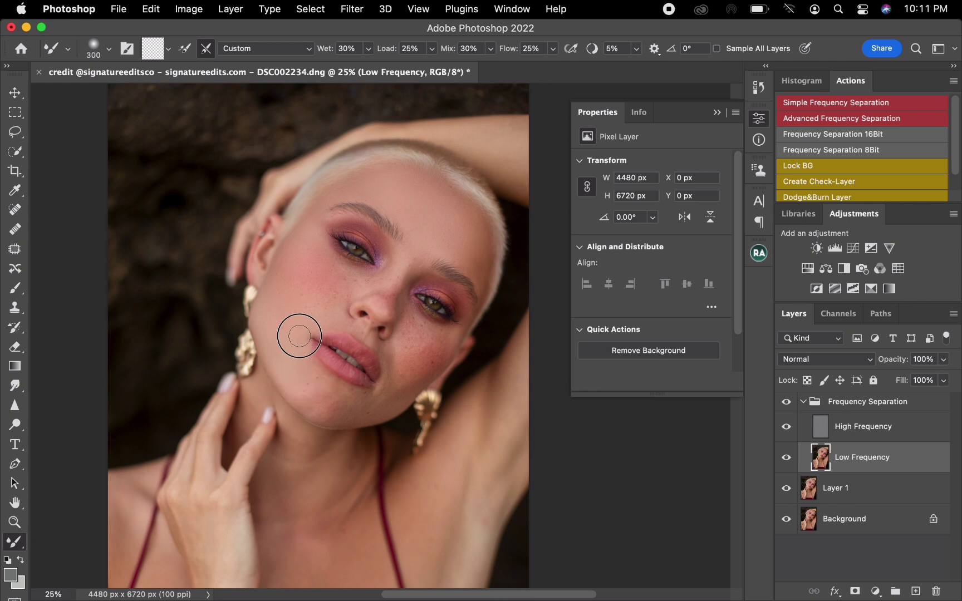
Step: Blend the skin on the cheek nearer the hand and around the nose bridge, and compare with the Frequency Separation group hidden
{"action": "mouse_move", "coordinate": [316, 313]}
{"action": "left_mouse_down"}
{"action": "mouse_move", "coordinate": [318, 296]}
{"action": "mouse_move", "coordinate": [354, 275]}
{"action": "mouse_move", "coordinate": [339, 274]}
{"action": "left_mouse_up"}
{"action": "key", "text": "bracketright"}
{"action": "key", "text": "bracketleft"}
{"action": "key", "text": "bracketleft"}
{"action": "key", "text": "bracketleft"}
{"action": "key", "text": "bracketright"}
{"action": "key", "text": "bracketright"}
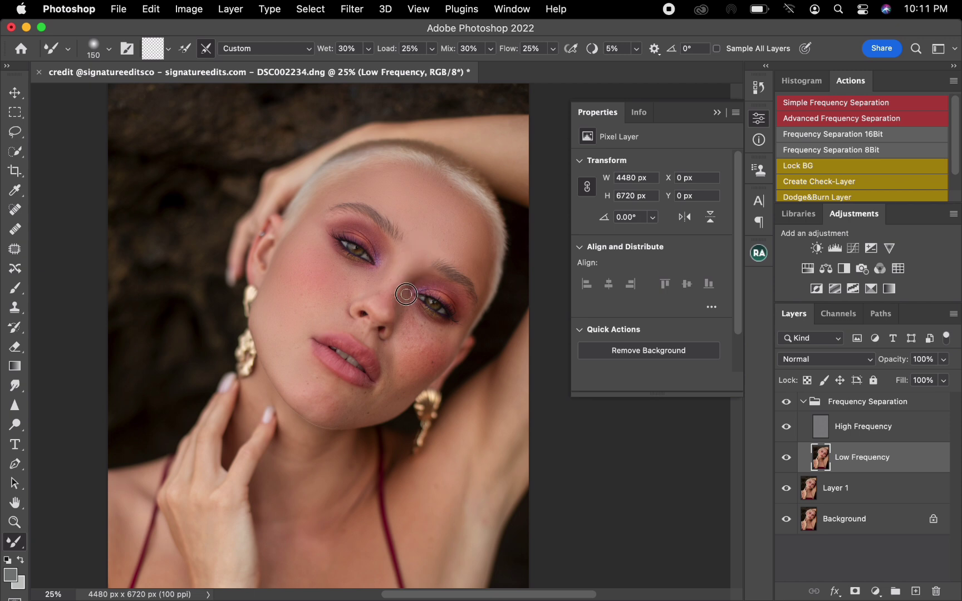
{"action": "key", "text": "bracketright"}
{"action": "key", "text": "bracketright"}
{"action": "left_click", "coordinate": [786, 403]}
{"action": "left_click", "coordinate": [787, 406]}
Step: Blend the under-eye area and cheek on the face's shaded side down to the jaw, using brush sizes between about 200 and 300
{"action": "key", "text": "bracketleft"}
{"action": "key", "text": "bracketright"}
{"action": "key", "text": "bracketright"}
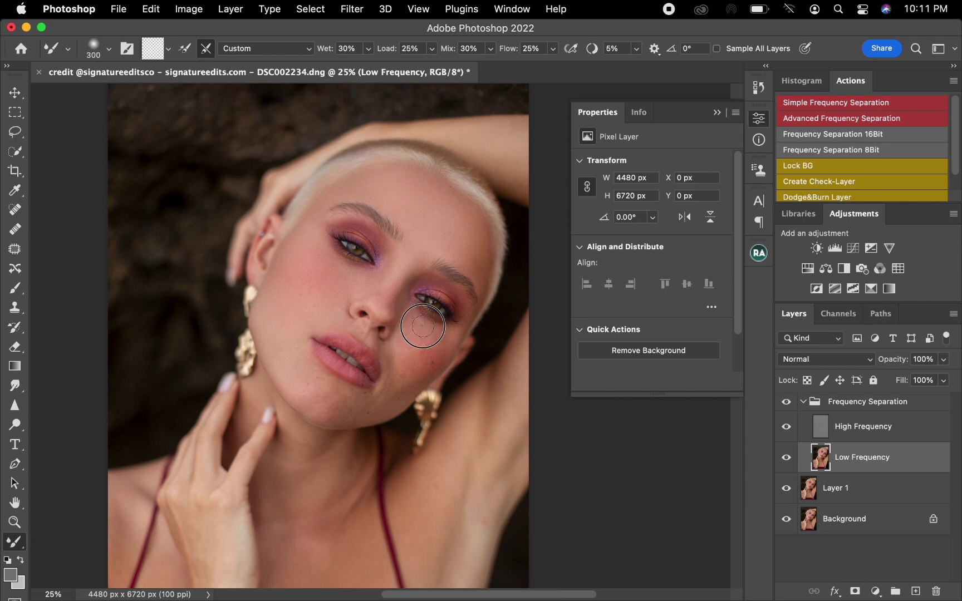
{"action": "mouse_move", "coordinate": [442, 350]}
{"action": "left_mouse_down"}
{"action": "mouse_move", "coordinate": [444, 323]}
{"action": "mouse_move", "coordinate": [428, 362]}
{"action": "mouse_move", "coordinate": [403, 384]}
{"action": "left_mouse_up"}
{"action": "key", "text": "bracketleft"}
{"action": "key", "text": "bracketleft"}
{"action": "key", "text": "bracketleft"}
{"action": "key", "text": "bracketright"}
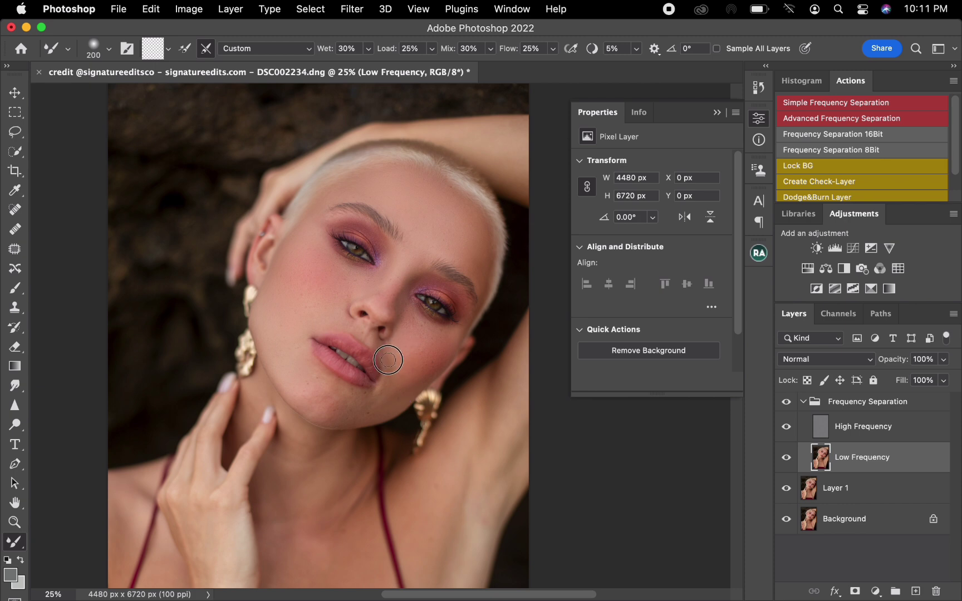
{"action": "key", "text": "bracketright"}
{"action": "key", "text": "bracketright"}
{"action": "key", "text": "bracketright"}
{"action": "mouse_move", "coordinate": [399, 382]}
{"action": "left_mouse_down"}
{"action": "mouse_move", "coordinate": [409, 390]}
{"action": "mouse_move", "coordinate": [393, 402]}
{"action": "left_mouse_up"}
Step: Blend the skin tones on the chin and along the jaw beside the mouth with a larger Mixer Brush
{"action": "key", "text": "bracketright"}
{"action": "key", "text": "bracketright"}
{"action": "left_click_drag", "start_coordinate": [323, 391], "coordinate": [338, 386]}
{"action": "mouse_move", "coordinate": [353, 421]}
{"action": "left_mouse_down"}
{"action": "mouse_move", "coordinate": [354, 433]}
{"action": "mouse_move", "coordinate": [341, 406]}
{"action": "mouse_move", "coordinate": [362, 403]}
{"action": "mouse_move", "coordinate": [338, 394]}
{"action": "mouse_move", "coordinate": [329, 404]}
{"action": "mouse_move", "coordinate": [353, 400]}
{"action": "left_mouse_up"}
{"action": "key", "text": "bracketright"}
{"action": "mouse_move", "coordinate": [301, 371]}
{"action": "left_mouse_down"}
{"action": "mouse_move", "coordinate": [297, 399]}
{"action": "mouse_move", "coordinate": [307, 392]}
{"action": "mouse_move", "coordinate": [329, 417]}
{"action": "mouse_move", "coordinate": [384, 405]}
{"action": "mouse_move", "coordinate": [293, 380]}
{"action": "mouse_move", "coordinate": [292, 351]}
{"action": "left_mouse_up"}
{"action": "key", "text": "bracketright"}
{"action": "key", "text": "bracketright"}
{"action": "key", "text": "bracketright"}
{"action": "key", "text": "bracketright"}
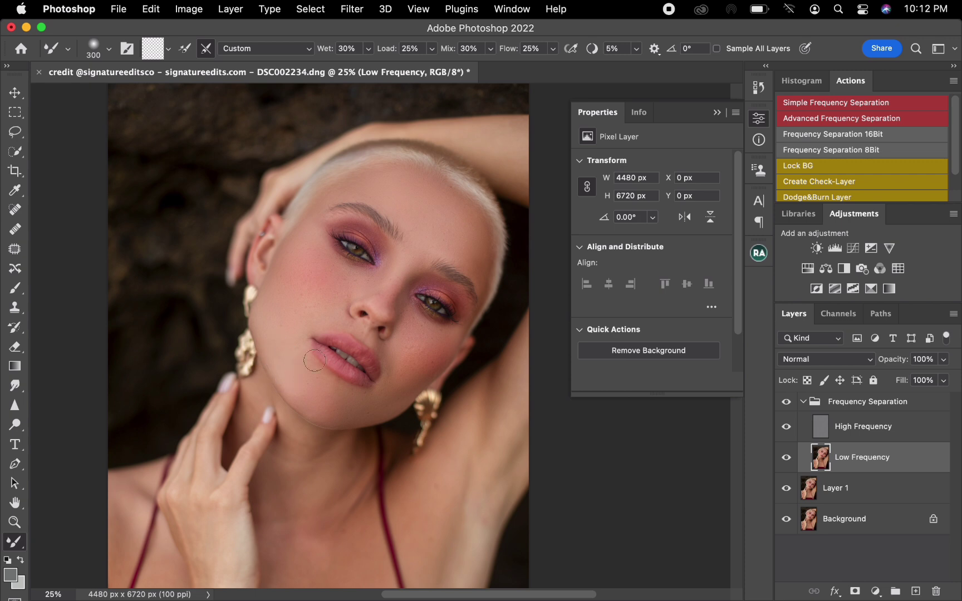
Step: Inspect the face at 50% zoom and compare the retouch with the Frequency Separation group hidden and shown
{"action": "scroll", "coordinate": [445, 387], "scroll_direction": "down", "scroll_amount": 1}
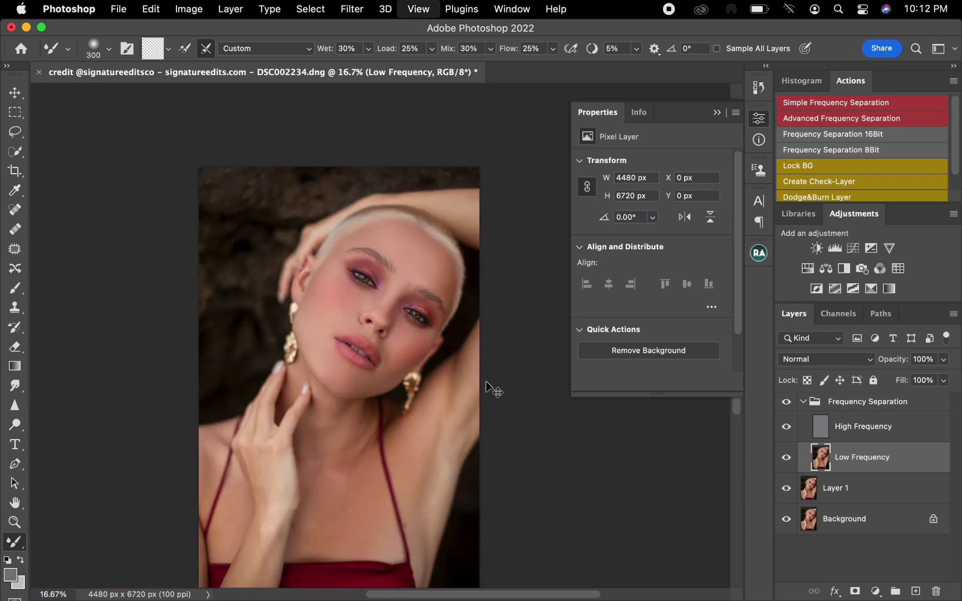
{"action": "scroll", "coordinate": [442, 370], "scroll_direction": "up", "scroll_amount": 2}
{"action": "scroll", "coordinate": [438, 361], "scroll_direction": "up", "scroll_amount": 1}
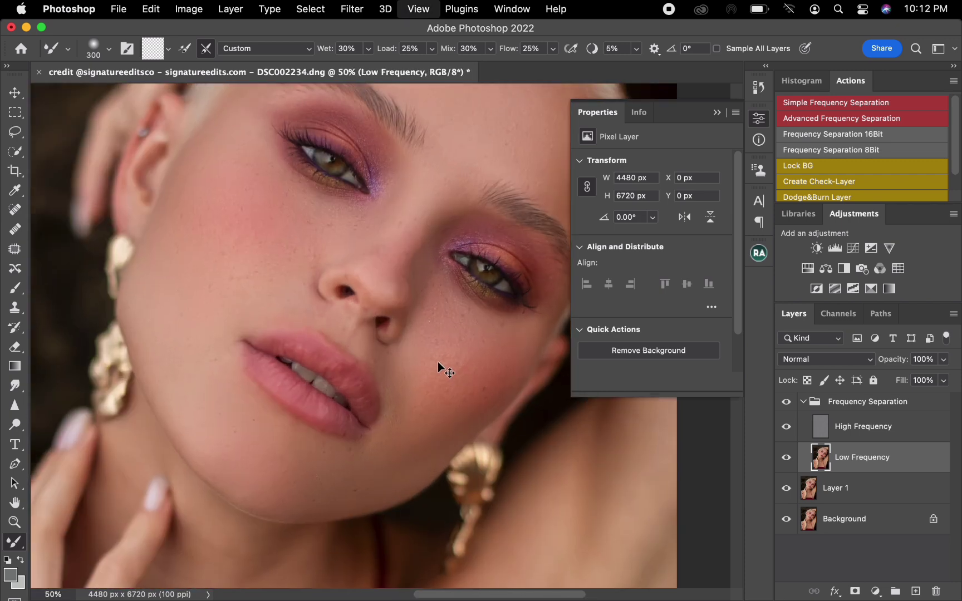
{"action": "left_click", "coordinate": [787, 403]}
{"action": "left_click", "coordinate": [786, 406]}
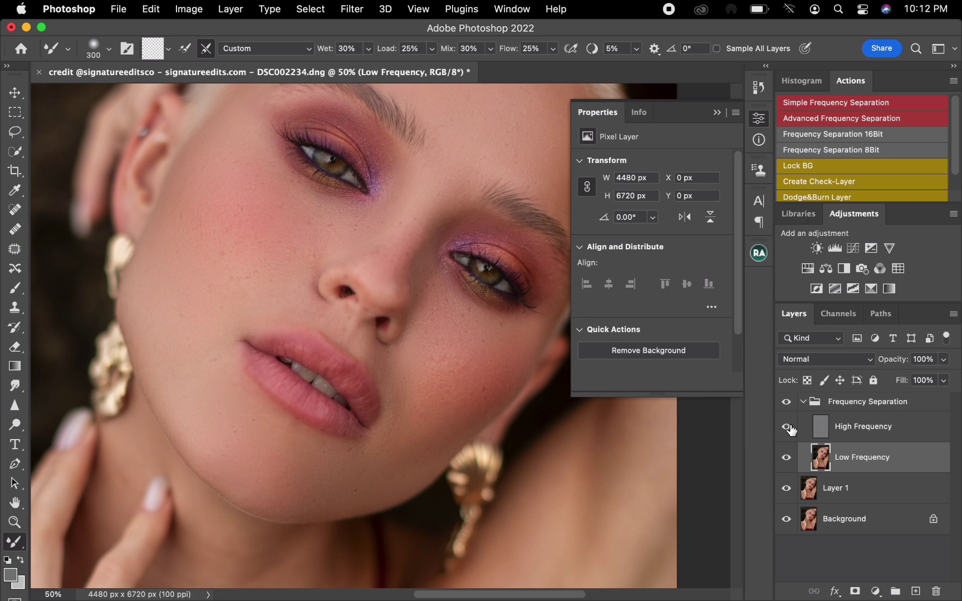
Step: On the High Frequency layer, remove blemishes from the chin and cheek beside the mouth using the Clone Stamp at size 40
{"action": "left_click", "coordinate": [885, 439]}
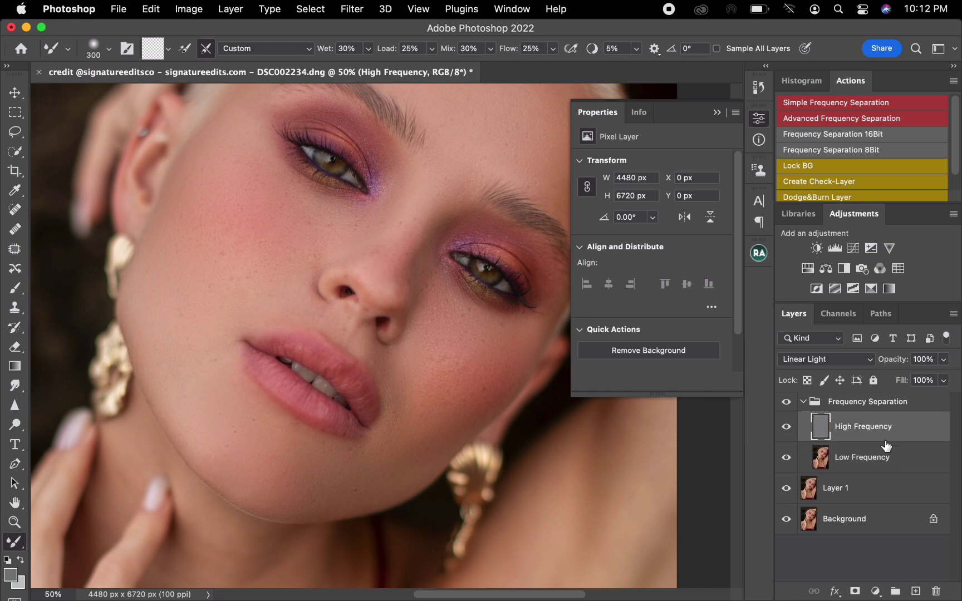
{"action": "left_click", "coordinate": [5, 309]}
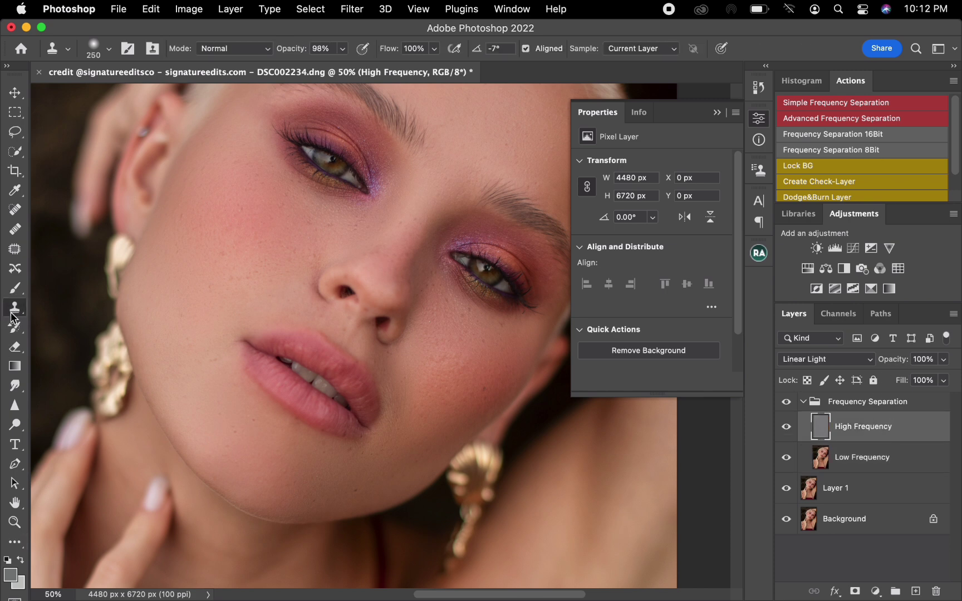
{"action": "key", "text": "bracketleft"}
{"action": "key", "text": "bracketleft"}
{"action": "key", "text": "bracketleft"}
{"action": "key", "text": "bracketleft"}
{"action": "key", "text": "bracketleft"}
{"action": "key", "text": "bracketleft"}
{"action": "key", "text": "bracketleft"}
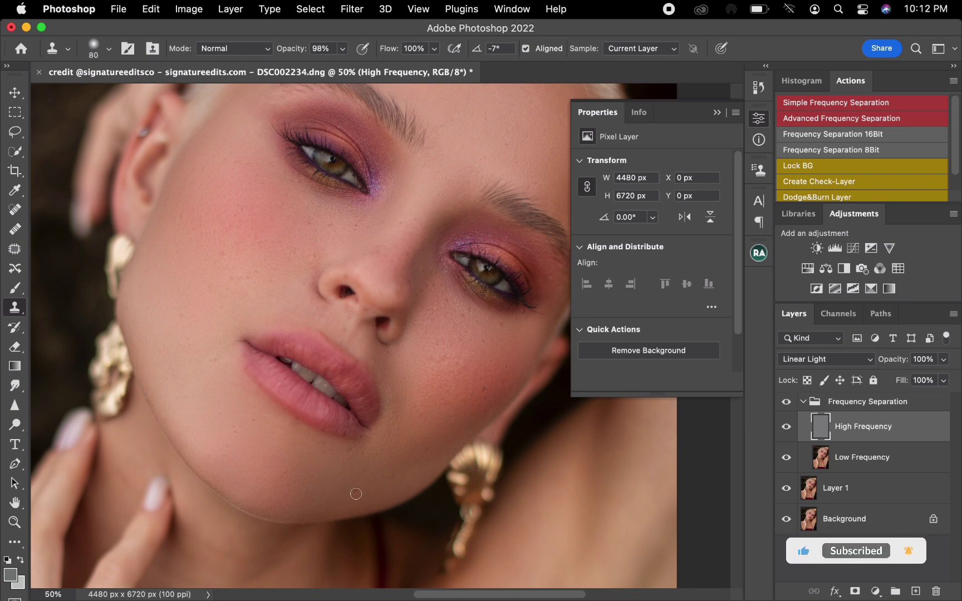
{"action": "key", "text": "bracketleft"}
{"action": "key", "text": "bracketleft"}
{"action": "key", "text": "bracketleft"}
{"action": "key", "text": "bracketleft"}
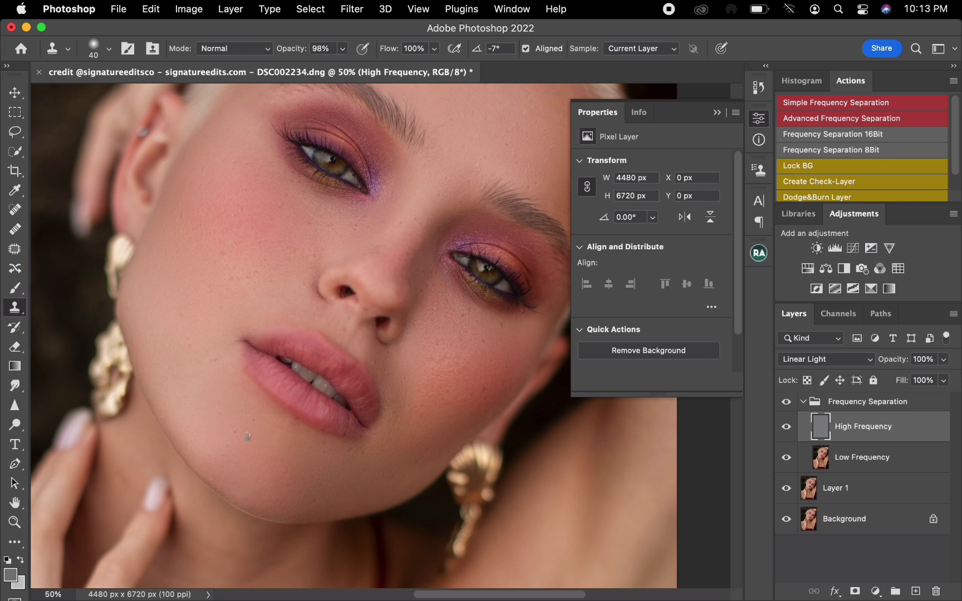
{"action": "left_click", "coordinate": [250, 444], "text": "alt"}
{"action": "mouse_move", "coordinate": [236, 429]}
{"action": "left_mouse_down"}
{"action": "mouse_move", "coordinate": [253, 421]}
{"action": "mouse_move", "coordinate": [228, 423]}
{"action": "mouse_move", "coordinate": [214, 363]}
{"action": "mouse_move", "coordinate": [206, 370]}
{"action": "left_mouse_up"}
Step: Clone clean skin texture over blemishes on the nose bridge, under both eyes, and on the cheeks and chin
{"action": "left_click", "coordinate": [349, 240], "text": "alt"}
{"action": "mouse_move", "coordinate": [364, 237]}
{"action": "left_mouse_down"}
{"action": "mouse_move", "coordinate": [359, 217]}
{"action": "mouse_move", "coordinate": [359, 228]}
{"action": "mouse_move", "coordinate": [404, 220]}
{"action": "left_mouse_up"}
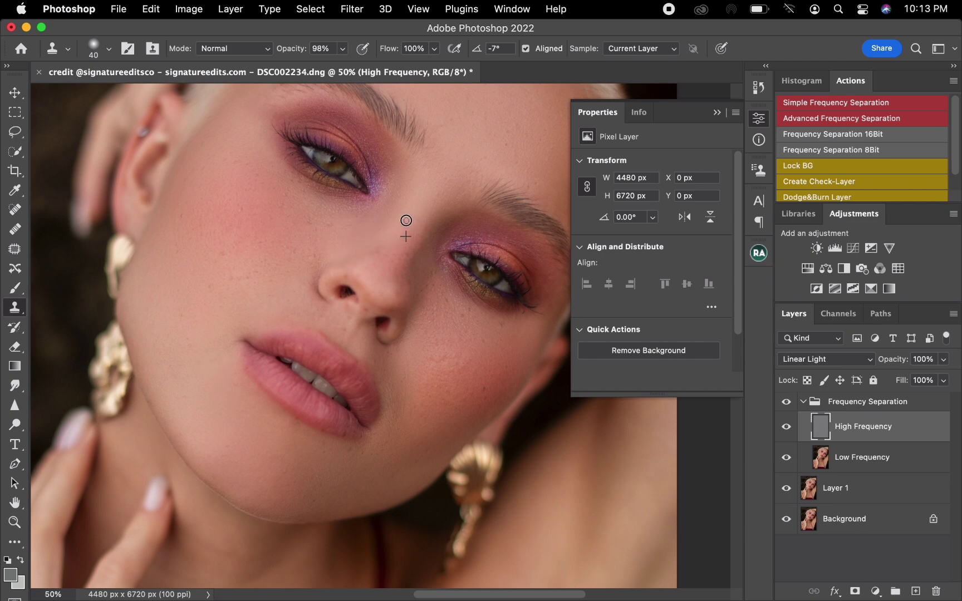
{"action": "left_click", "coordinate": [328, 232], "text": "alt"}
{"action": "left_click_drag", "start_coordinate": [326, 221], "coordinate": [306, 225]}
{"action": "mouse_move", "coordinate": [434, 275]}
{"action": "left_mouse_down"}
{"action": "mouse_move", "coordinate": [464, 316]}
{"action": "mouse_move", "coordinate": [467, 307]}
{"action": "mouse_move", "coordinate": [500, 333]}
{"action": "left_mouse_up"}
{"action": "mouse_move", "coordinate": [361, 462]}
{"action": "left_mouse_down"}
{"action": "mouse_move", "coordinate": [350, 450]}
{"action": "mouse_move", "coordinate": [319, 456]}
{"action": "mouse_move", "coordinate": [327, 492]}
{"action": "mouse_move", "coordinate": [317, 496]}
{"action": "left_mouse_up"}
{"action": "mouse_move", "coordinate": [303, 259]}
{"action": "left_mouse_down"}
{"action": "mouse_move", "coordinate": [257, 241]}
{"action": "mouse_move", "coordinate": [236, 260]}
{"action": "mouse_move", "coordinate": [221, 255]}
{"action": "mouse_move", "coordinate": [233, 220]}
{"action": "mouse_move", "coordinate": [238, 240]}
{"action": "left_mouse_up"}
Step: Blend uneven tones across the cheeks and jaw on the Low Frequency layer with the Mixer Brush, varying its size for each area
{"action": "scroll", "coordinate": [404, 329], "scroll_direction": "up", "scroll_amount": 5}
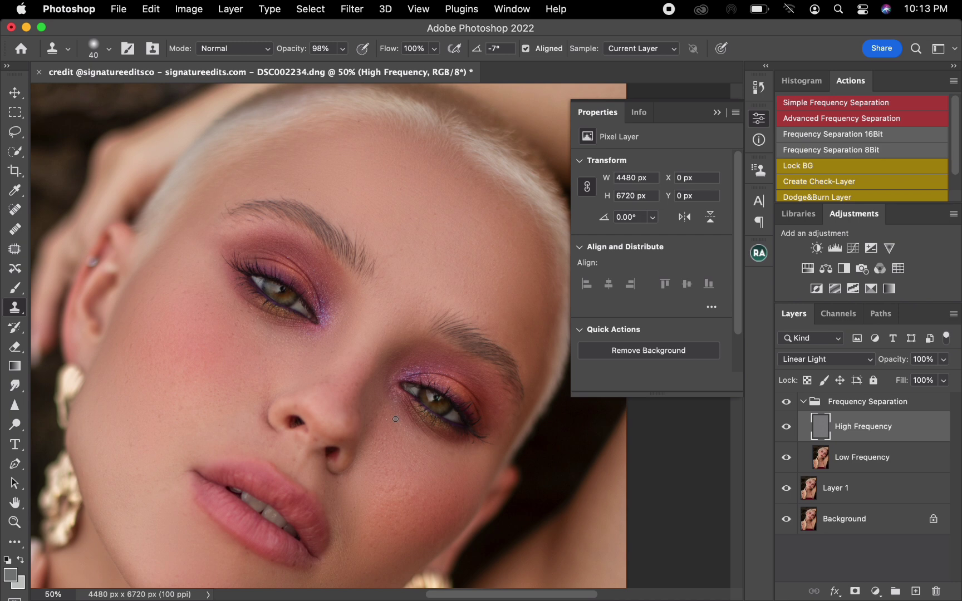
{"action": "key", "text": "super+minus"}
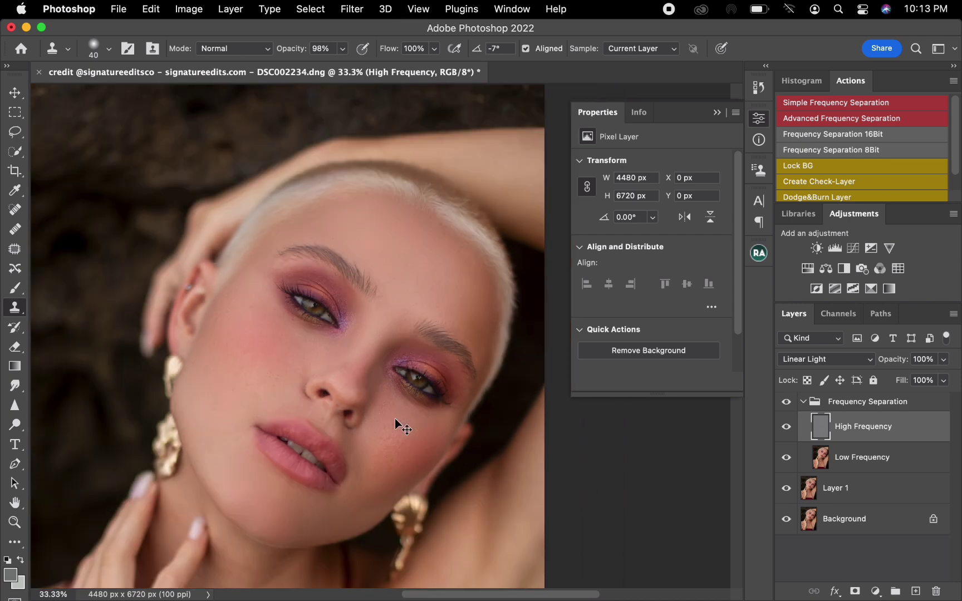
{"action": "key", "text": "super+minus"}
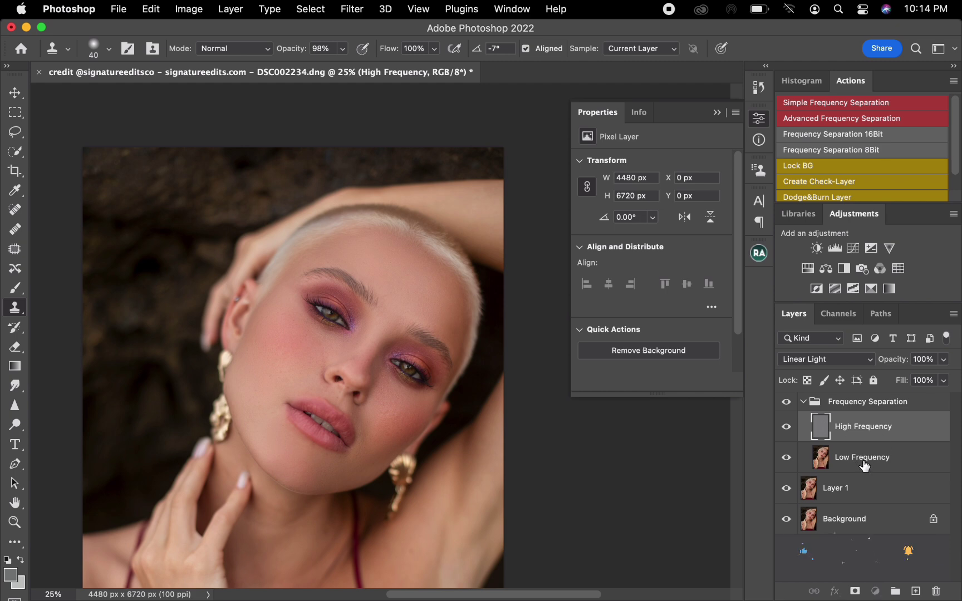
{"action": "left_click", "coordinate": [806, 467]}
{"action": "key", "text": "b"}
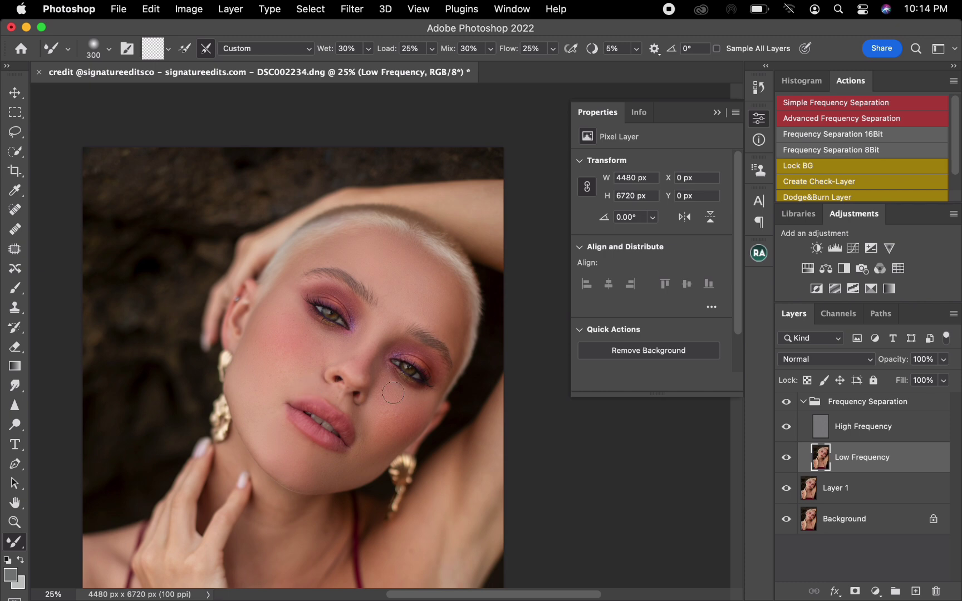
{"action": "key", "text": "bracketright"}
{"action": "mouse_move", "coordinate": [254, 386]}
{"action": "left_mouse_down"}
{"action": "mouse_move", "coordinate": [255, 353]}
{"action": "mouse_move", "coordinate": [264, 385]}
{"action": "mouse_move", "coordinate": [314, 349]}
{"action": "mouse_move", "coordinate": [276, 317]}
{"action": "mouse_move", "coordinate": [263, 358]}
{"action": "left_mouse_up"}
{"action": "key", "text": "bracketleft"}
{"action": "key", "text": "bracketleft"}
{"action": "key", "text": "bracketleft"}
{"action": "key", "text": "bracketleft"}
{"action": "key", "text": "bracketright"}
{"action": "key", "text": "bracketright"}
{"action": "key", "text": "bracketleft"}
{"action": "key", "text": "bracketleft"}
{"action": "key", "text": "bracketleft"}
{"action": "key", "text": "bracketright"}
{"action": "key", "text": "bracketright"}
Step: Blend the skin on the raised arm and around the armpit with the Mixer Brush at sizes of 300 to 400
{"action": "scroll", "coordinate": [301, 362], "scroll_direction": "down", "scroll_amount": 3}
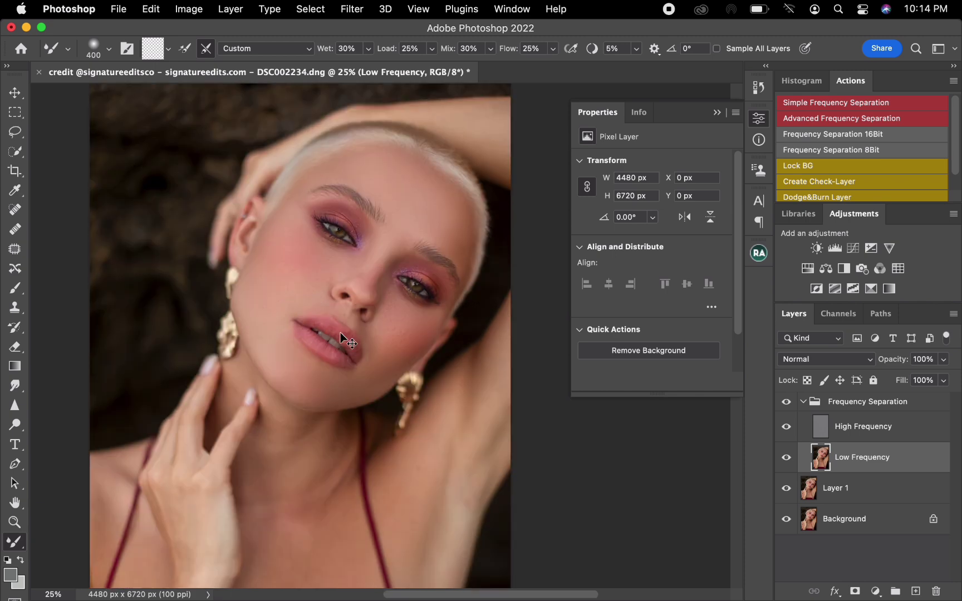
{"action": "key", "text": "super+minus"}
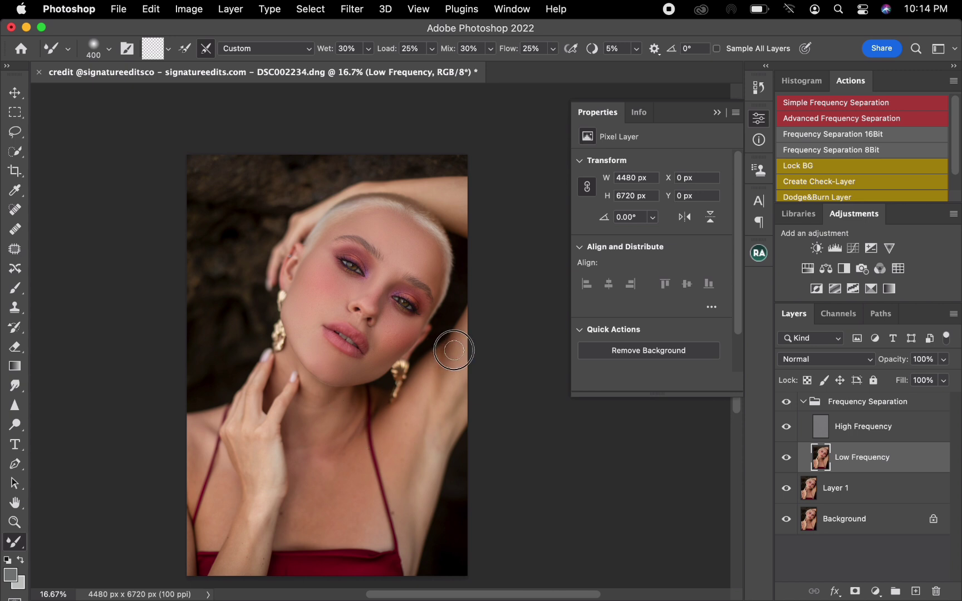
{"action": "key", "text": "bracketright"}
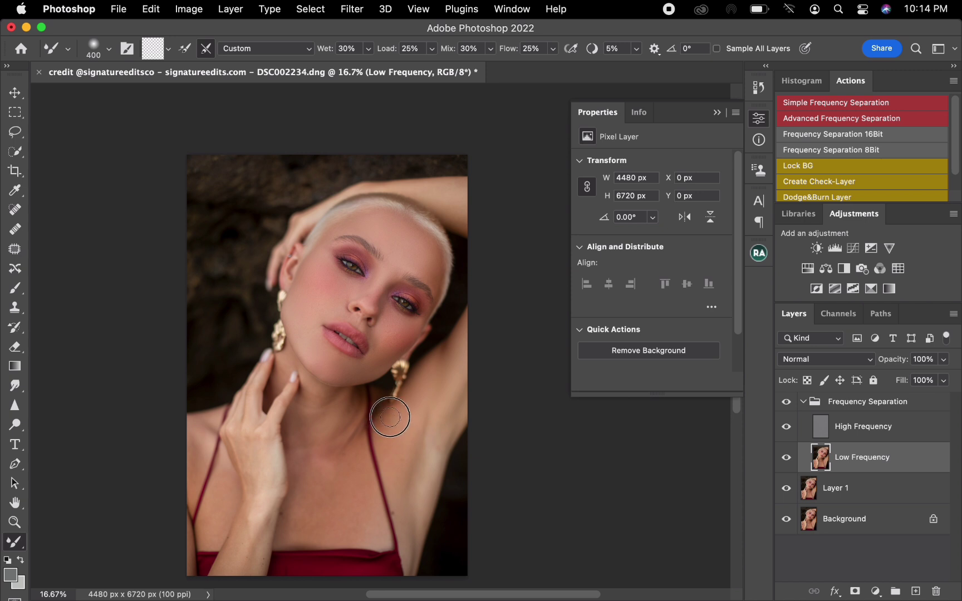
{"action": "key", "text": "bracketright"}
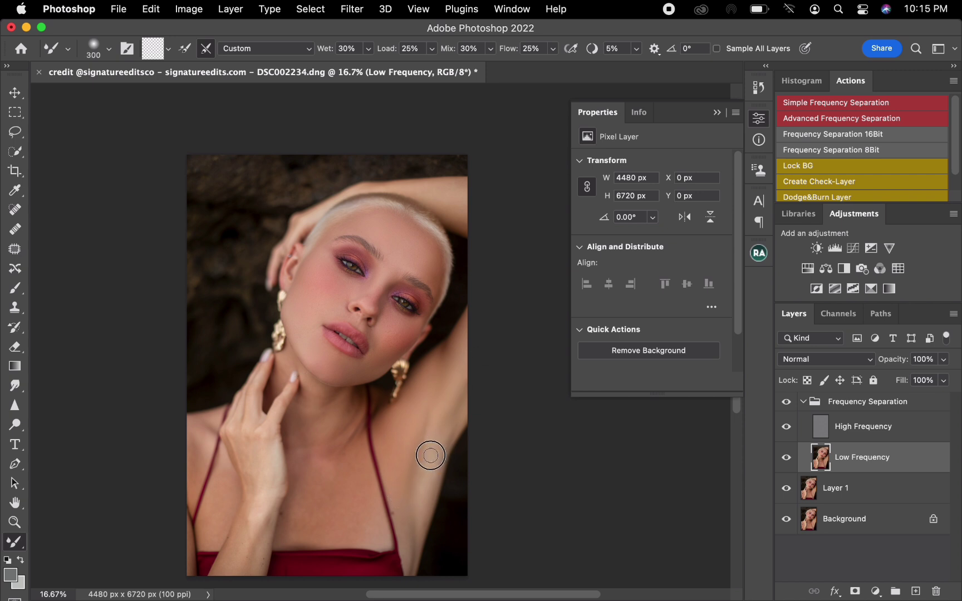
{"action": "key", "text": "bracketright"}
Step: Blend the neck shadows beside the fingers and down to the chest next to the wrist with a 400-size Mixer Brush
{"action": "left_click_drag", "start_coordinate": [282, 372], "coordinate": [285, 354]}
{"action": "key", "text": "bracketright"}
{"action": "key", "text": "bracketright"}
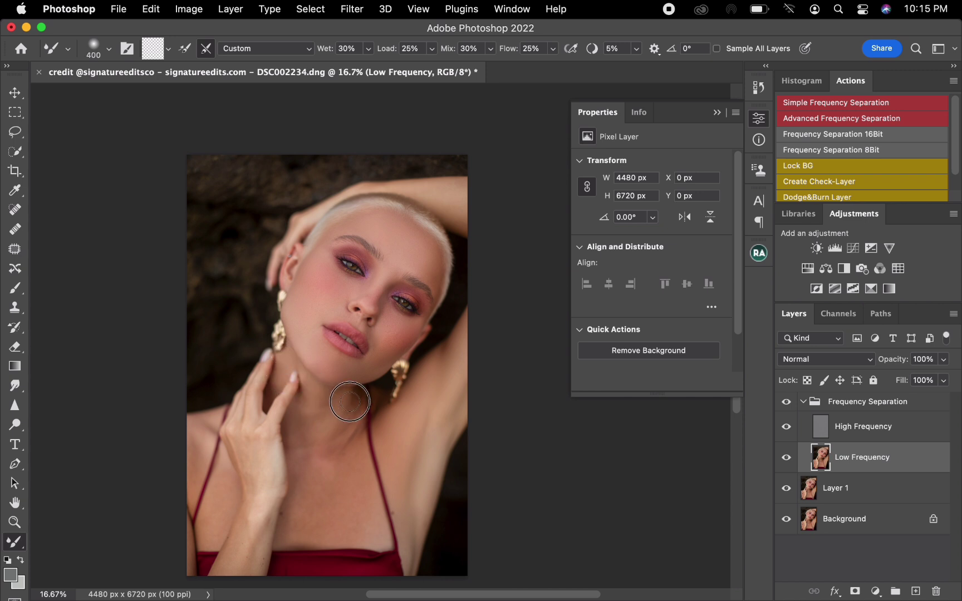
{"action": "mouse_move", "coordinate": [349, 424]}
{"action": "left_mouse_down"}
{"action": "mouse_move", "coordinate": [309, 430]}
{"action": "mouse_move", "coordinate": [304, 417]}
{"action": "mouse_move", "coordinate": [321, 412]}
{"action": "mouse_move", "coordinate": [301, 440]}
{"action": "mouse_move", "coordinate": [324, 444]}
{"action": "mouse_move", "coordinate": [319, 429]}
{"action": "mouse_move", "coordinate": [336, 403]}
{"action": "mouse_move", "coordinate": [311, 439]}
{"action": "mouse_move", "coordinate": [336, 412]}
{"action": "mouse_move", "coordinate": [342, 453]}
{"action": "left_mouse_up"}
{"action": "key", "text": "bracketright"}
{"action": "mouse_move", "coordinate": [315, 459]}
{"action": "left_mouse_down"}
{"action": "mouse_move", "coordinate": [299, 447]}
{"action": "mouse_move", "coordinate": [303, 480]}
{"action": "mouse_move", "coordinate": [287, 521]}
{"action": "left_mouse_up"}
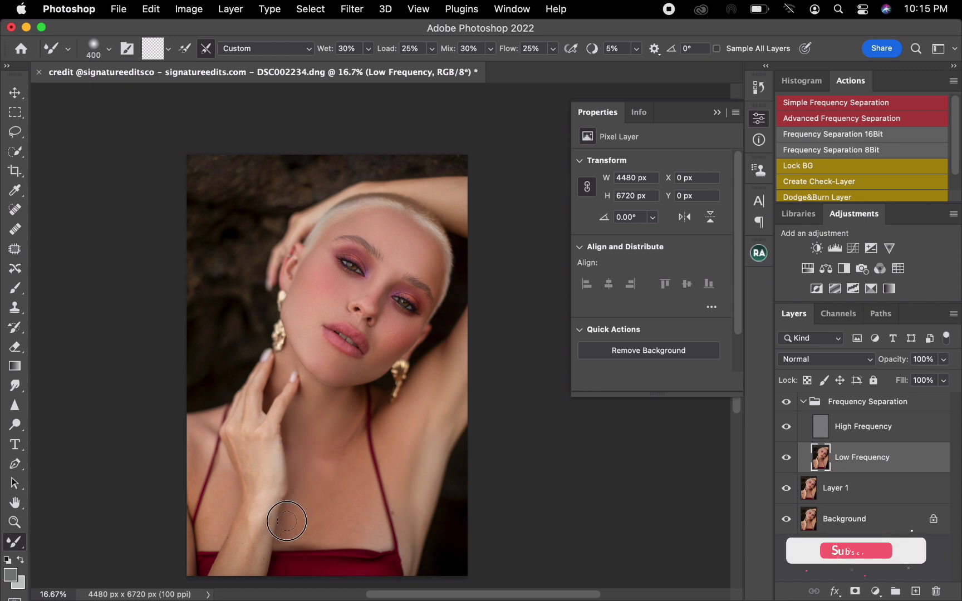
Step: Blend the chest and underarm with the Mixer Brush at size 600, reducing it to 175 for the skin beside the dress strap
{"action": "key", "text": "bracketright"}
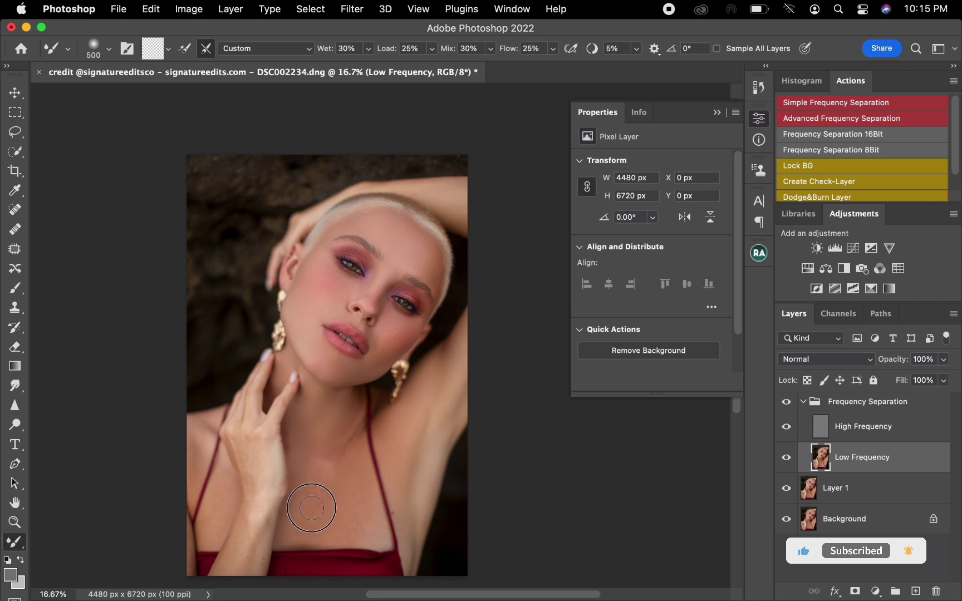
{"action": "key", "text": "bracketright"}
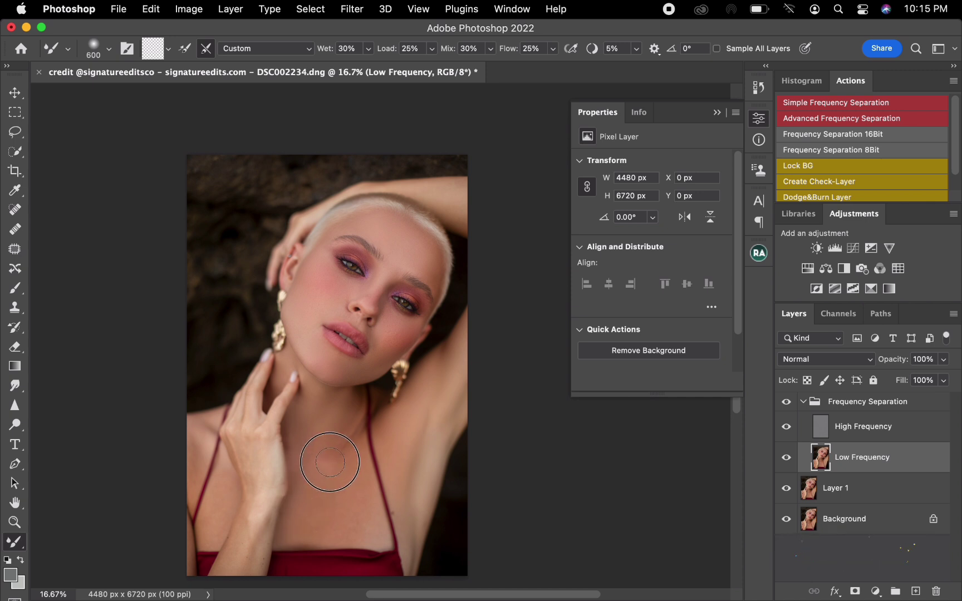
{"action": "mouse_move", "coordinate": [330, 462]}
{"action": "left_mouse_down"}
{"action": "mouse_move", "coordinate": [328, 441]}
{"action": "mouse_move", "coordinate": [335, 451]}
{"action": "mouse_move", "coordinate": [311, 475]}
{"action": "mouse_move", "coordinate": [357, 472]}
{"action": "mouse_move", "coordinate": [367, 523]}
{"action": "mouse_move", "coordinate": [312, 518]}
{"action": "left_mouse_up"}
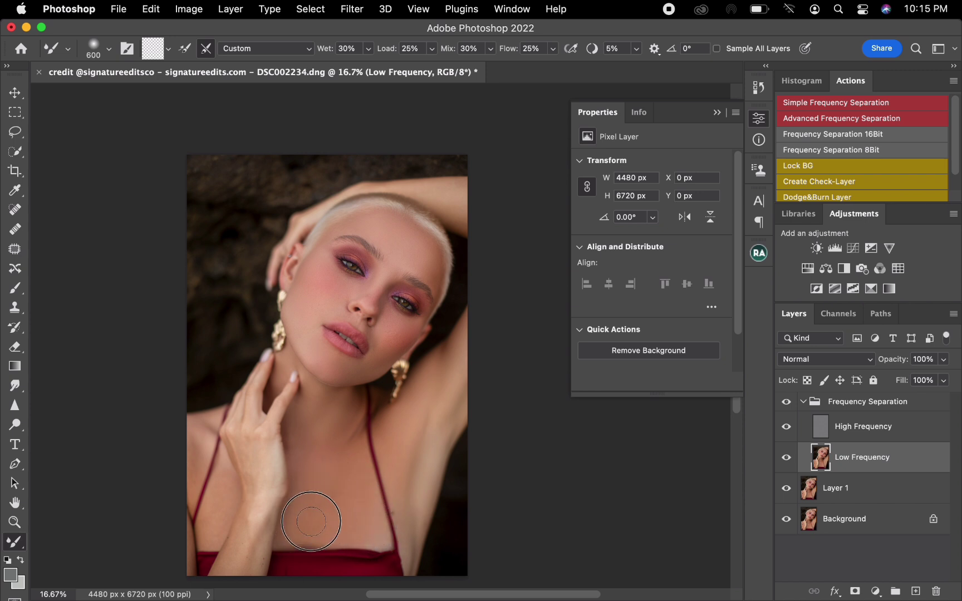
{"action": "mouse_move", "coordinate": [335, 490]}
{"action": "left_mouse_down"}
{"action": "mouse_move", "coordinate": [359, 504]}
{"action": "mouse_move", "coordinate": [344, 515]}
{"action": "mouse_move", "coordinate": [369, 509]}
{"action": "left_mouse_up"}
{"action": "left_click_drag", "start_coordinate": [386, 452], "coordinate": [407, 482]}
{"action": "left_click_drag", "start_coordinate": [414, 496], "coordinate": [303, 507]}
{"action": "key", "text": "bracketleft"}
{"action": "key", "text": "bracketleft"}
{"action": "key", "text": "bracketleft"}
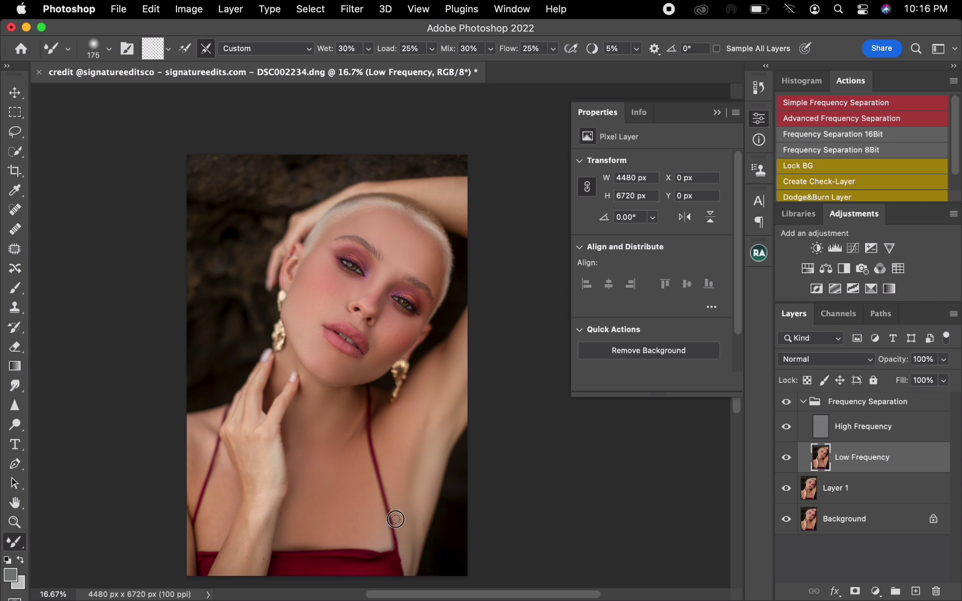
Step: Blend the skin on the forearm, wrist and back of the hand, then touch up the neck with a larger Mixer Brush
{"action": "key", "text": "bracketright"}
{"action": "key", "text": "bracketright"}
{"action": "key", "text": "bracketright"}
{"action": "key", "text": "bracketright"}
{"action": "mouse_move", "coordinate": [218, 507]}
{"action": "left_mouse_down"}
{"action": "mouse_move", "coordinate": [230, 462]}
{"action": "mouse_move", "coordinate": [260, 507]}
{"action": "left_mouse_up"}
{"action": "mouse_move", "coordinate": [216, 535]}
{"action": "left_mouse_down"}
{"action": "mouse_move", "coordinate": [204, 520]}
{"action": "mouse_move", "coordinate": [222, 515]}
{"action": "mouse_move", "coordinate": [217, 530]}
{"action": "left_mouse_up"}
{"action": "key", "text": "bracketright"}
{"action": "key", "text": "bracketright"}
{"action": "key", "text": "bracketright"}
{"action": "mouse_move", "coordinate": [245, 465]}
{"action": "left_mouse_down"}
{"action": "mouse_move", "coordinate": [251, 473]}
{"action": "mouse_move", "coordinate": [272, 430]}
{"action": "left_mouse_up"}
{"action": "key", "text": "bracketleft"}
{"action": "key", "text": "bracketright"}
{"action": "key", "text": "bracketright"}
{"action": "key", "text": "bracketright"}
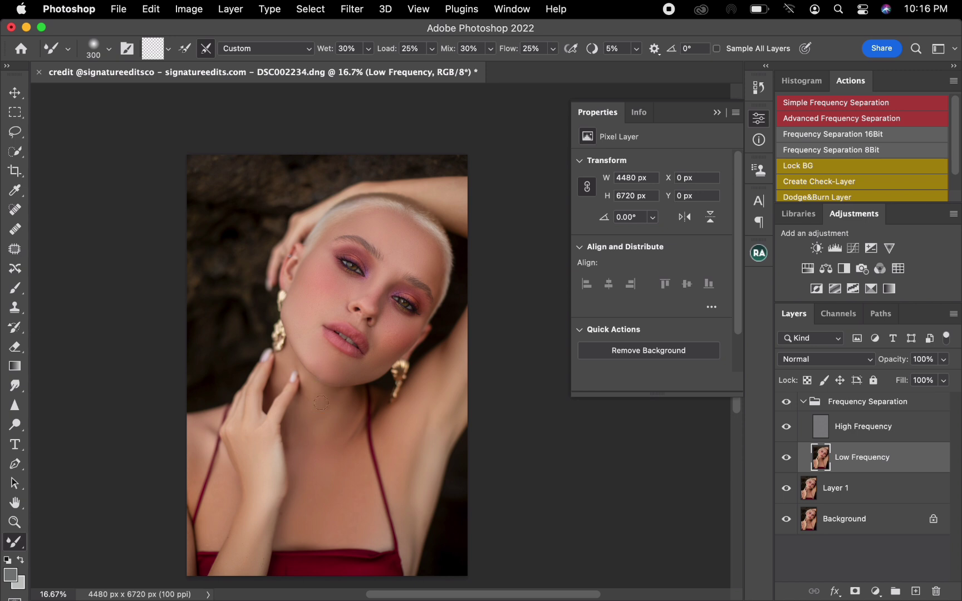
{"action": "key", "text": "bracketright"}
{"action": "key", "text": "bracketright"}
{"action": "key", "text": "bracketright"}
Step: Compare the full portrait with the Frequency Separation group hidden and shown
{"action": "left_click", "coordinate": [787, 404]}
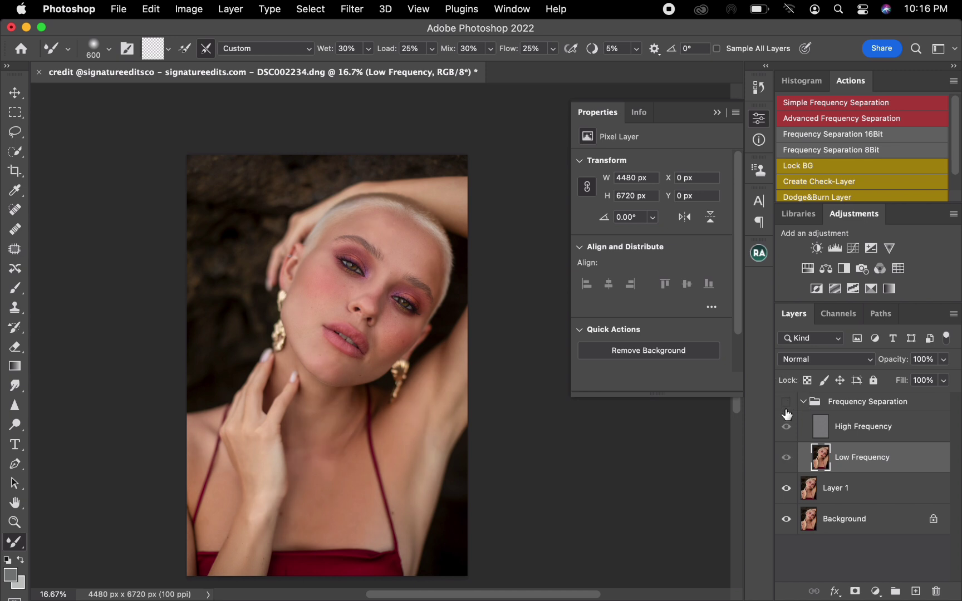
{"action": "left_click", "coordinate": [787, 404]}
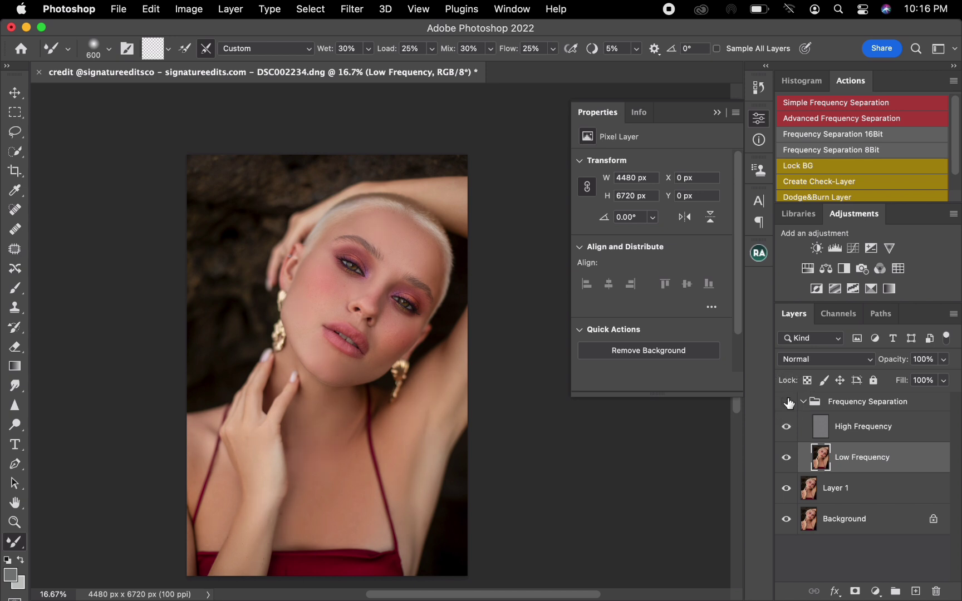
{"action": "left_click", "coordinate": [787, 404]}
{"action": "left_click", "coordinate": [787, 403]}
Step: Collapse the Frequency Separation group and select the whites of both eyes with the Lasso tool
{"action": "left_click", "coordinate": [805, 402]}
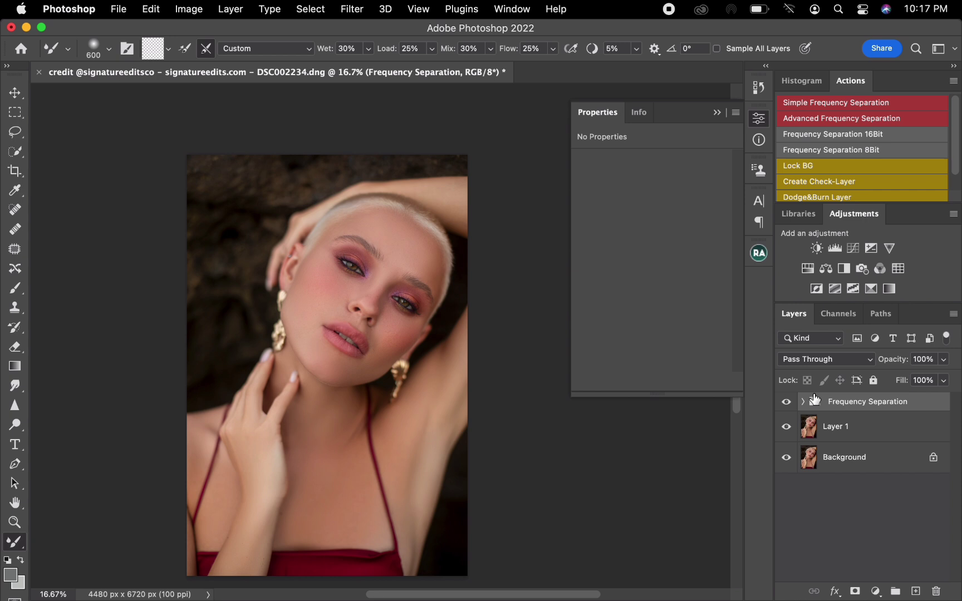
{"action": "key", "text": "z"}
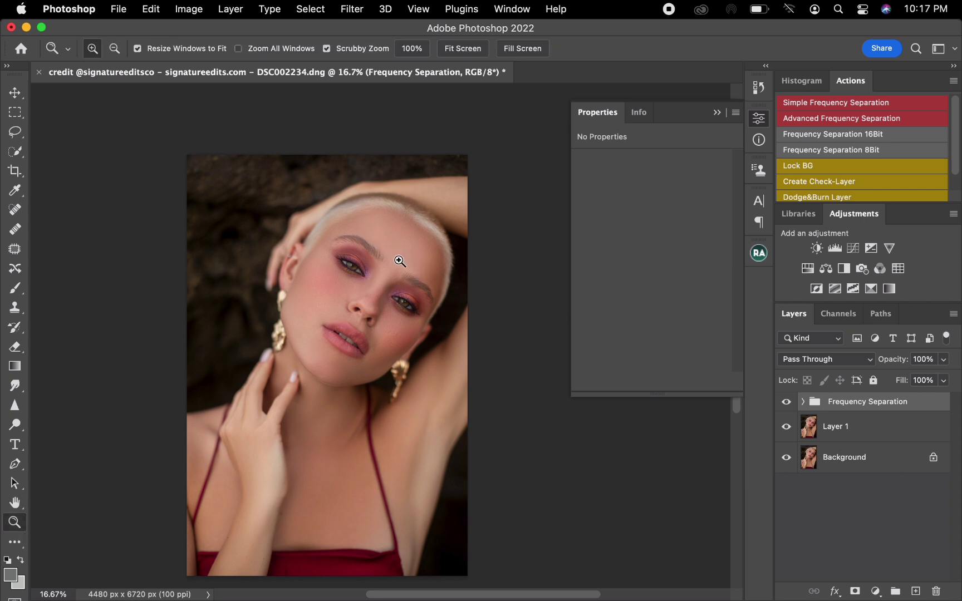
{"action": "left_click_drag", "start_coordinate": [392, 289], "coordinate": [464, 337]}
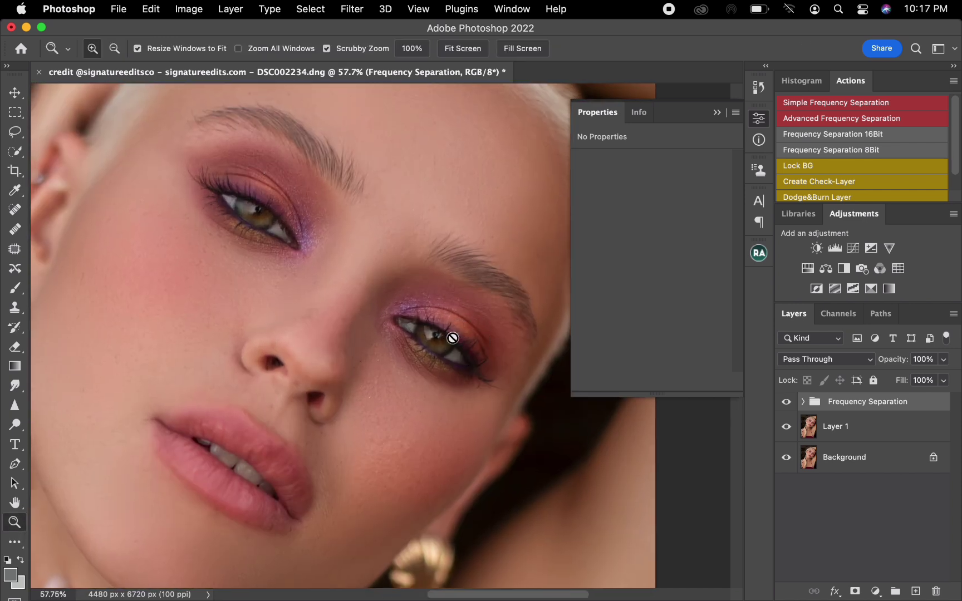
{"action": "key", "text": "b"}
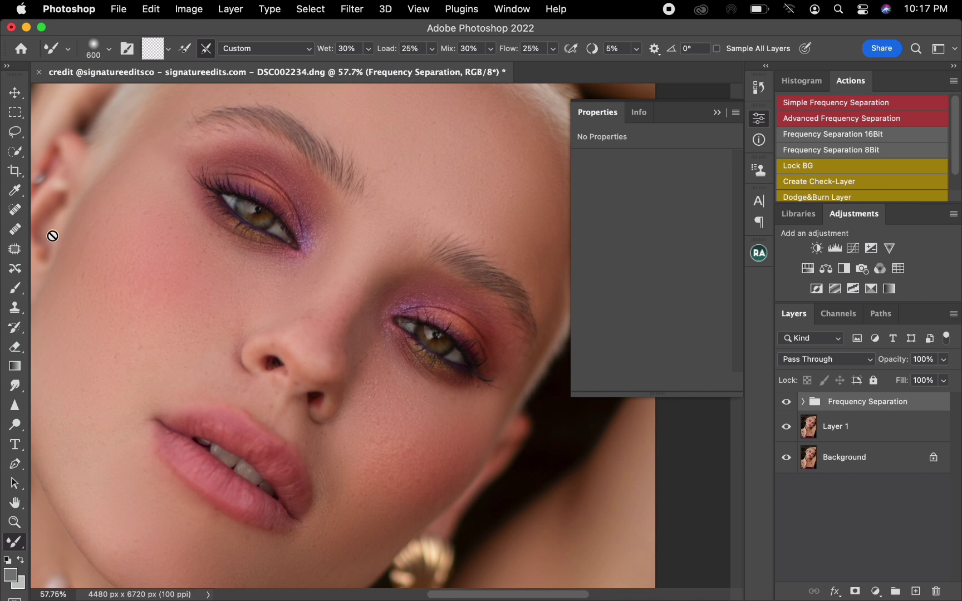
{"action": "left_click", "coordinate": [15, 132]}
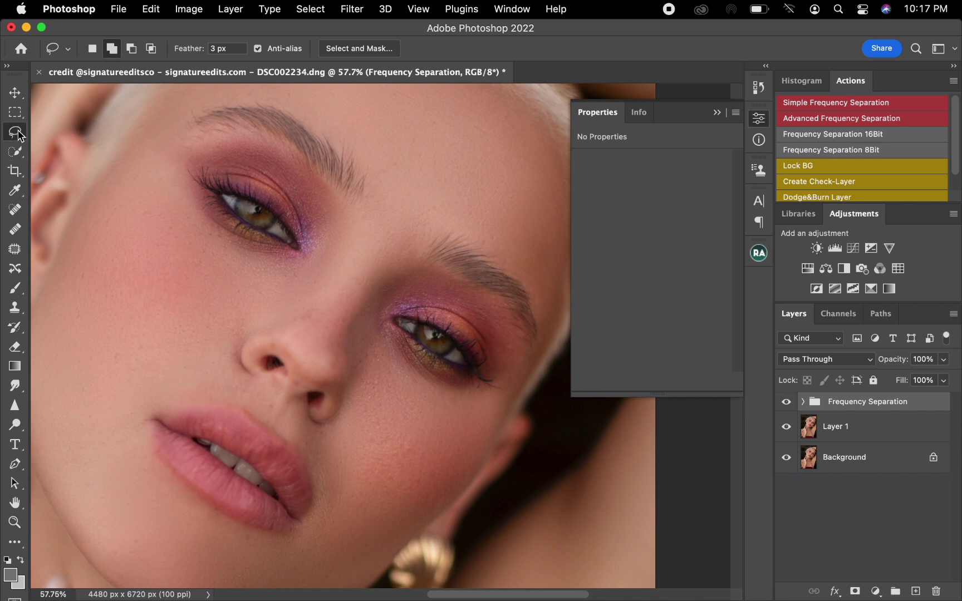
{"action": "right_click", "coordinate": [19, 134]}
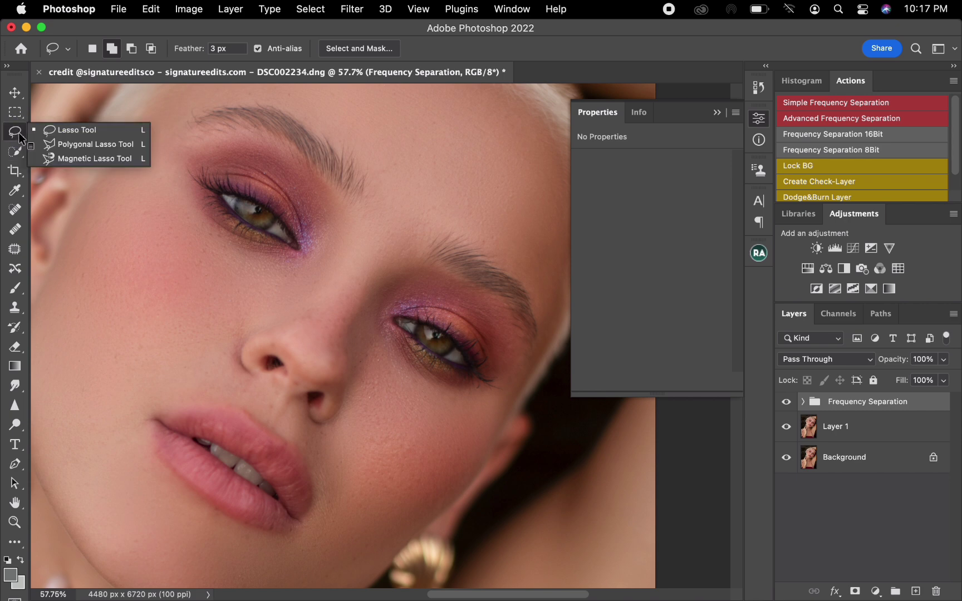
{"action": "left_click", "coordinate": [78, 130]}
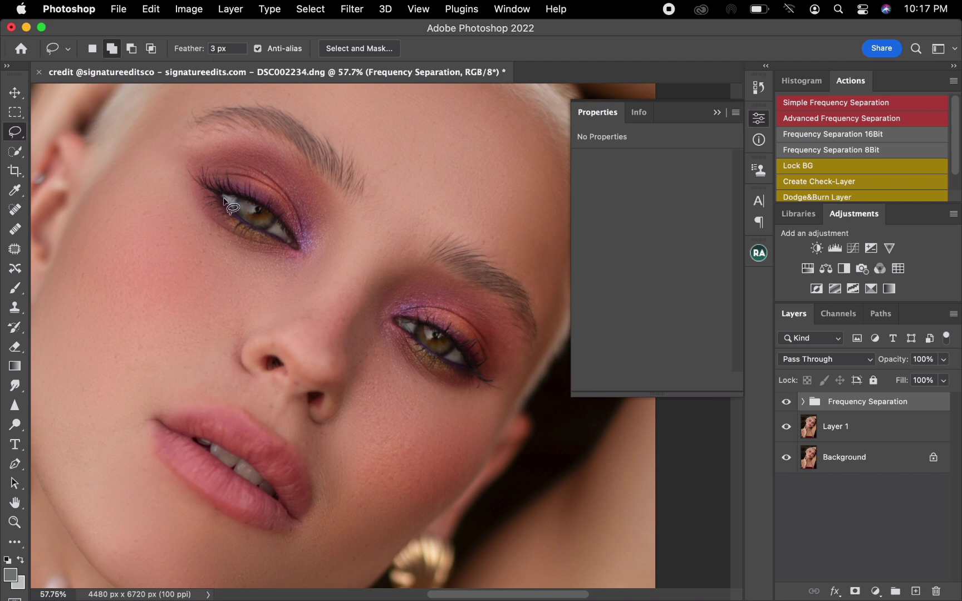
{"action": "mouse_move", "coordinate": [237, 198]}
{"action": "left_mouse_down"}
{"action": "mouse_move", "coordinate": [278, 221]}
{"action": "mouse_move", "coordinate": [267, 230]}
{"action": "mouse_move", "coordinate": [290, 240]}
{"action": "left_mouse_up"}
{"action": "mouse_move", "coordinate": [411, 322]}
{"action": "left_mouse_down"}
{"action": "mouse_move", "coordinate": [399, 320]}
{"action": "mouse_move", "coordinate": [415, 326]}
{"action": "left_mouse_up"}
{"action": "mouse_move", "coordinate": [461, 353]}
{"action": "left_mouse_down"}
{"action": "mouse_move", "coordinate": [444, 356]}
{"action": "mouse_move", "coordinate": [468, 364]}
{"action": "mouse_move", "coordinate": [449, 356]}
{"action": "left_mouse_up"}
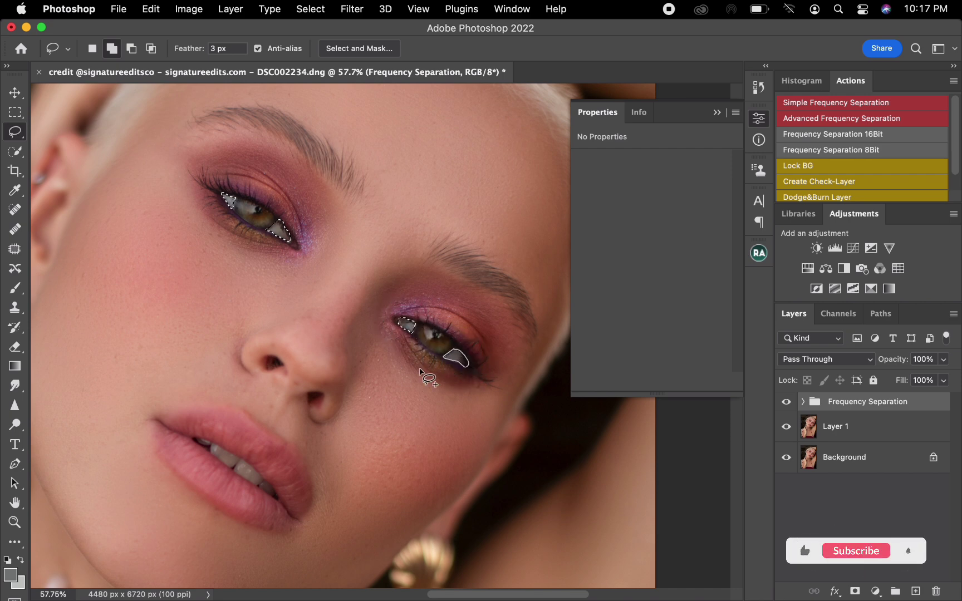
Step: Add the teeth to the selection and desaturate the selected areas with a Black & White adjustment layer at reduced opacity
{"action": "mouse_move", "coordinate": [249, 463]}
{"action": "left_mouse_down"}
{"action": "mouse_move", "coordinate": [198, 440]}
{"action": "mouse_move", "coordinate": [273, 496]}
{"action": "left_mouse_up"}
{"action": "key", "text": "ctrl+z"}
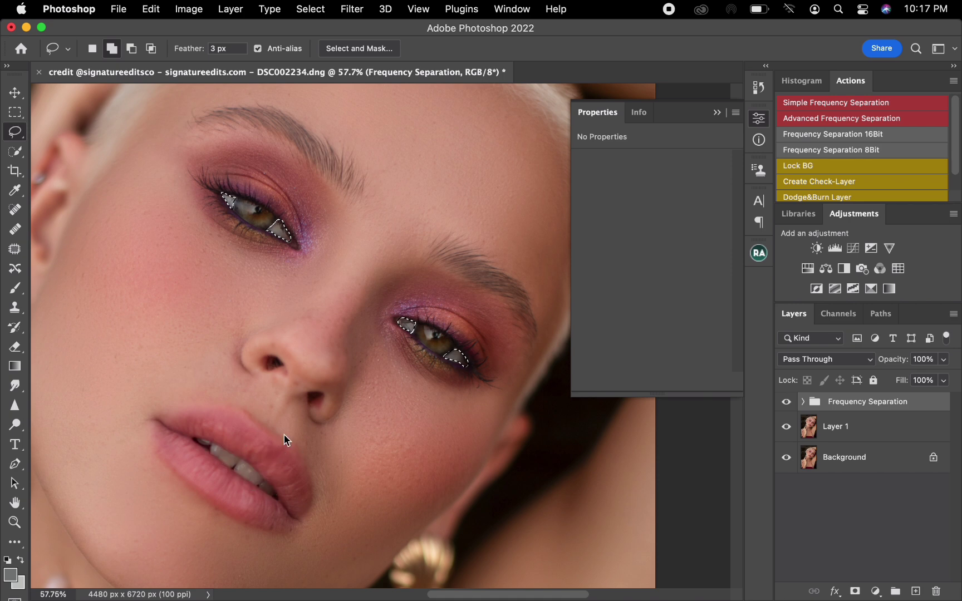
{"action": "key", "text": "ctrl+shift+z"}
{"action": "left_click", "coordinate": [845, 268]}
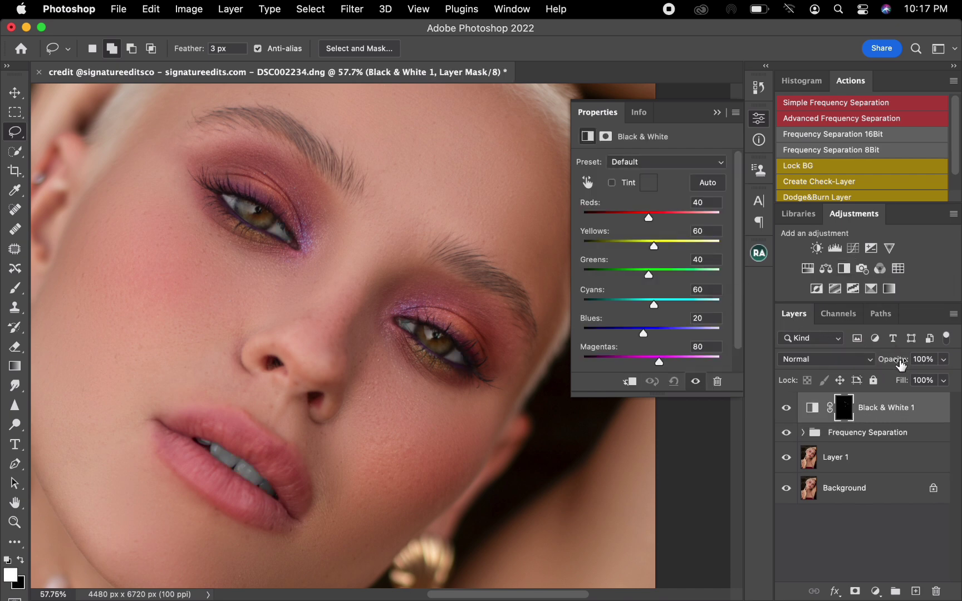
{"action": "left_click_drag", "start_coordinate": [901, 365], "coordinate": [881, 365]}
Step: Add a Brightness/Contrast adjustment clipped to the Black & White layer and set its brightness to 6
{"action": "left_click", "coordinate": [817, 249]}
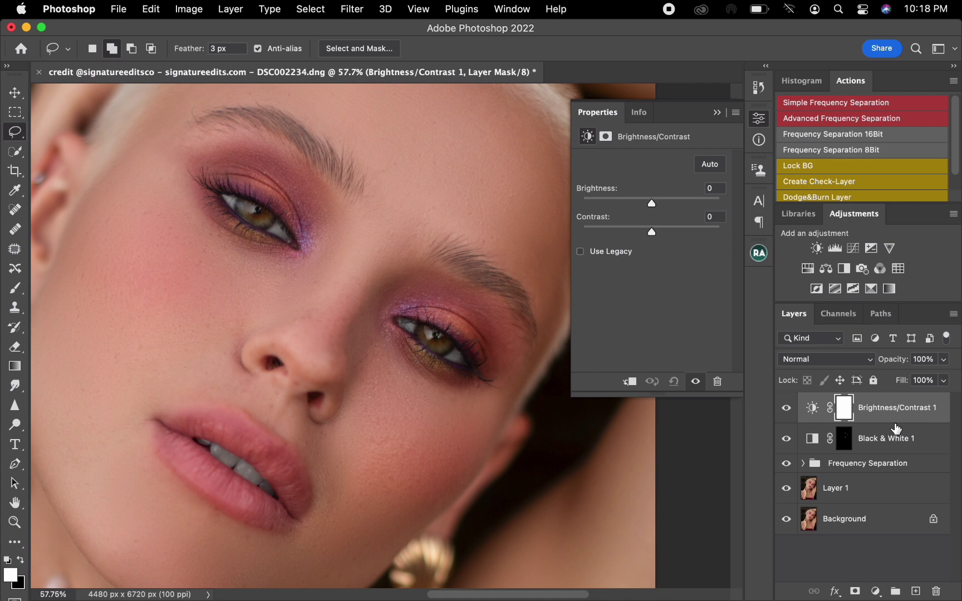
{"action": "left_click_drag", "start_coordinate": [896, 428], "coordinate": [895, 418]}
{"action": "left_click", "coordinate": [896, 423], "text": "alt"}
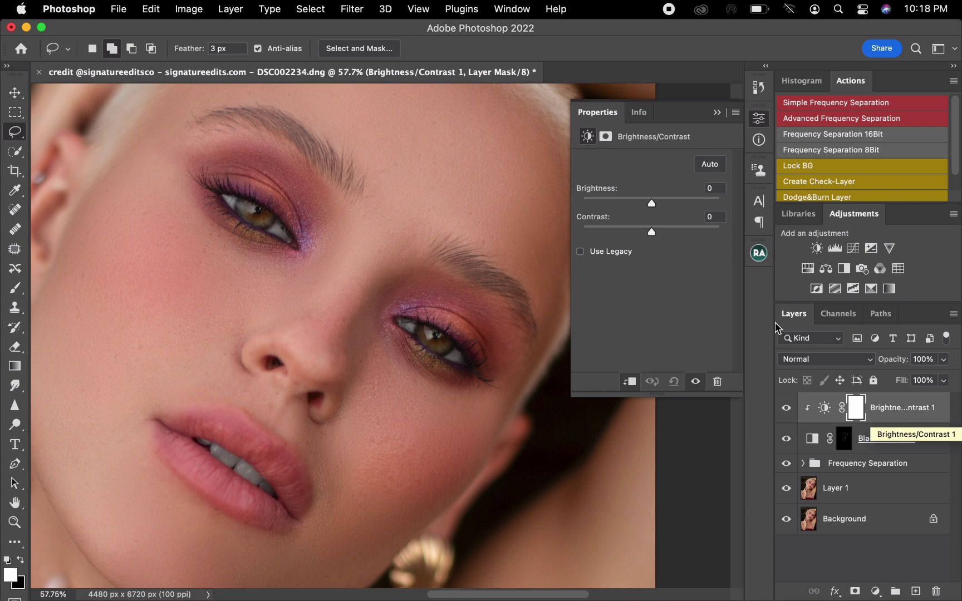
{"action": "left_click_drag", "start_coordinate": [650, 199], "coordinate": [655, 203]}
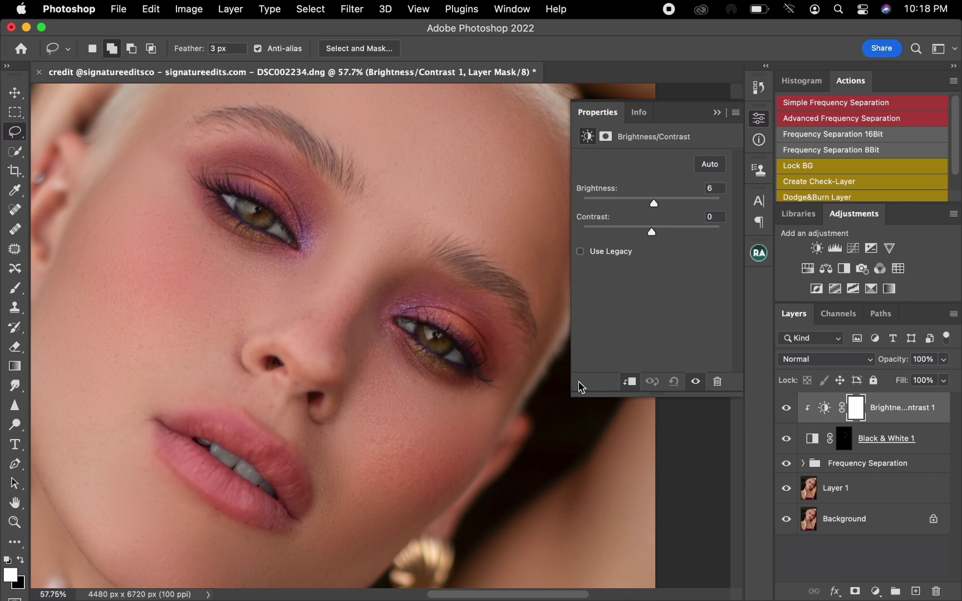
Step: Group the Brightness/Contrast and Black & White layers, and compare the eyes and teeth with the group hidden and shown
{"action": "left_click", "coordinate": [945, 444], "text": "shift"}
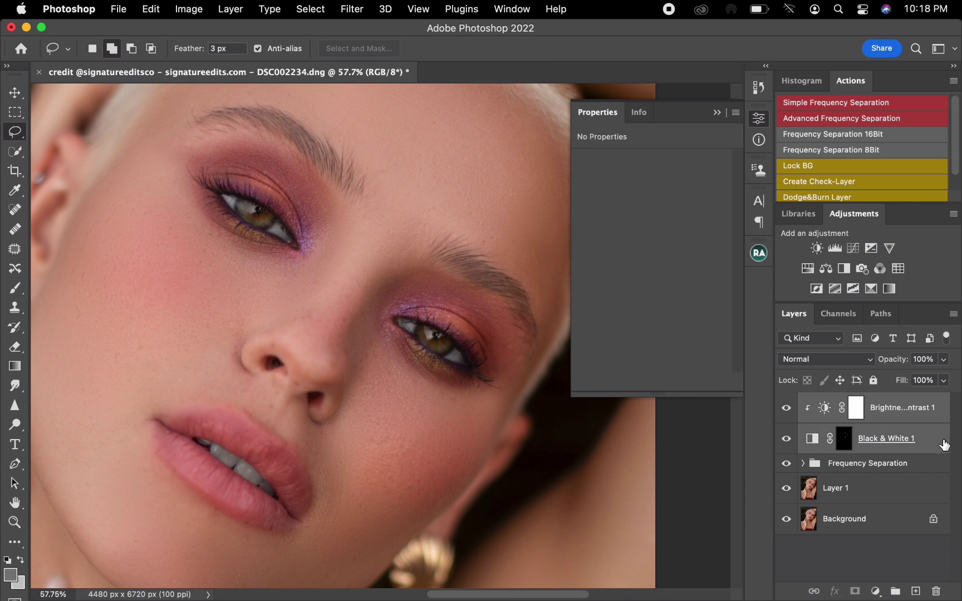
{"action": "key", "text": "super+g"}
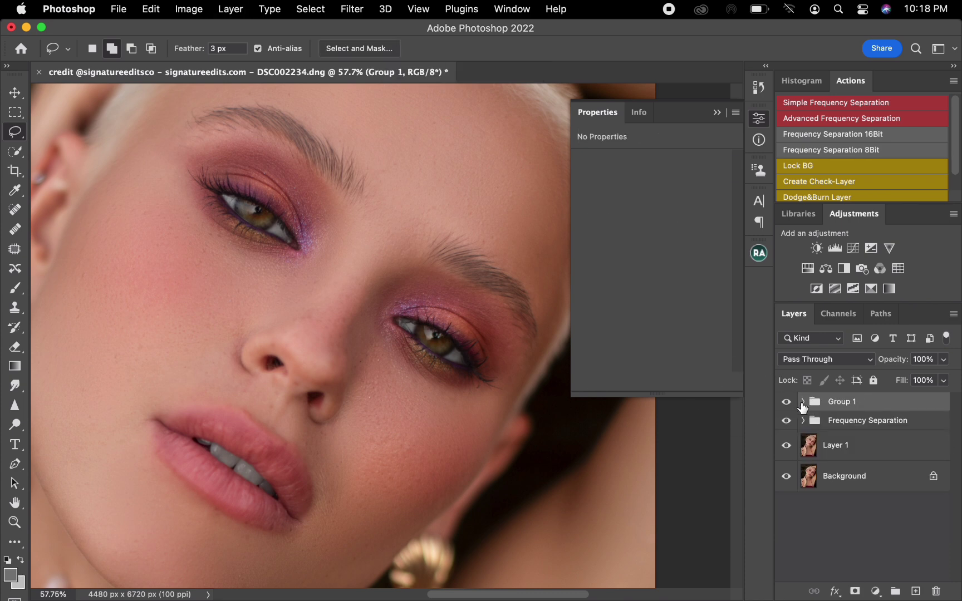
{"action": "left_click", "coordinate": [787, 402]}
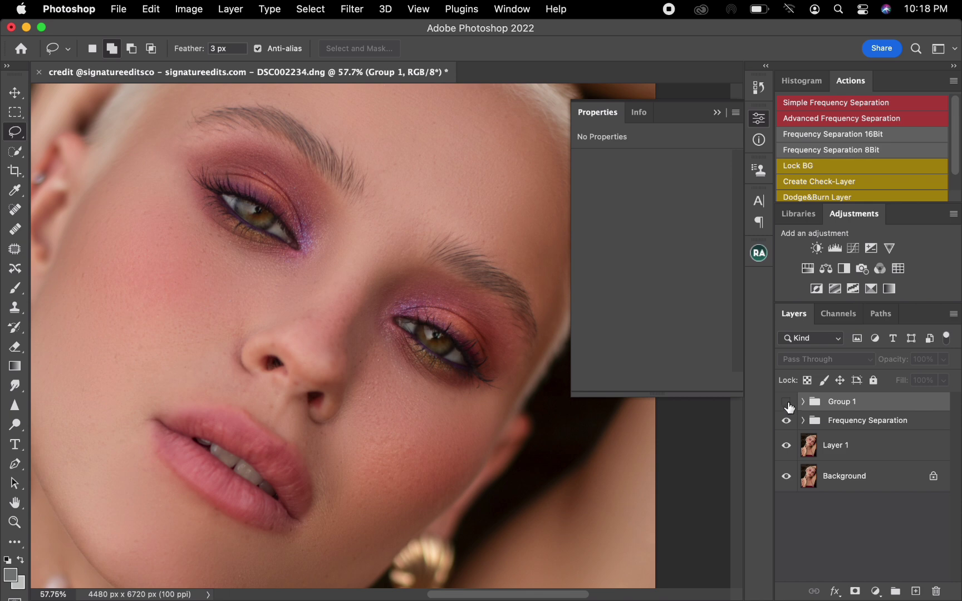
{"action": "left_click", "coordinate": [787, 403]}
{"action": "left_click", "coordinate": [787, 403]}
{"action": "left_click", "coordinate": [788, 404]}
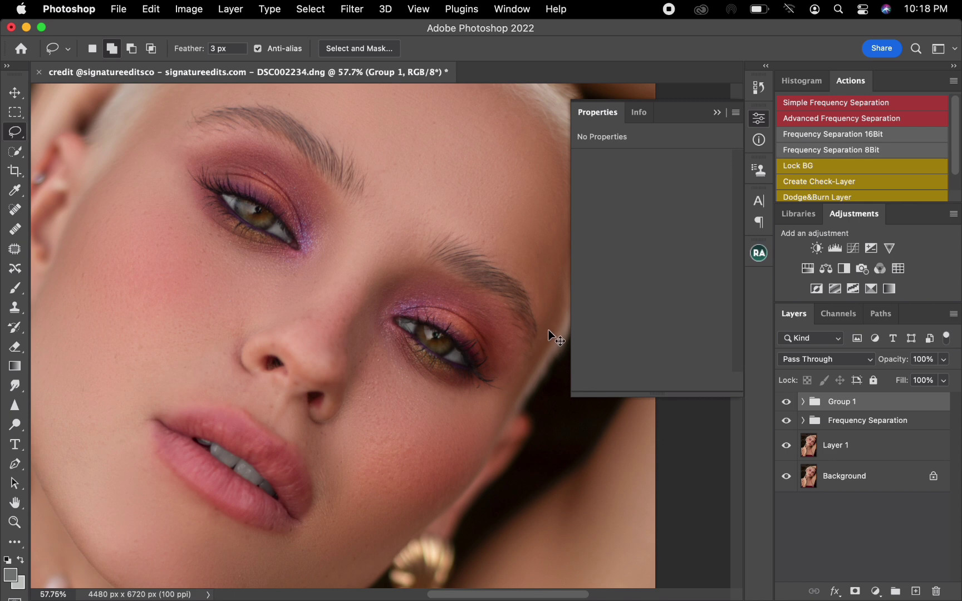
Step: Add a Selective Color adjustment layer above the groups and set the Reds to Cyan -15% and Magenta +6%
{"action": "key", "text": "super+minus"}
{"action": "key", "text": "super+minus"}
{"action": "key", "text": "super+minus"}
{"action": "key", "text": "super+minus"}
{"action": "key", "text": "super+minus"}
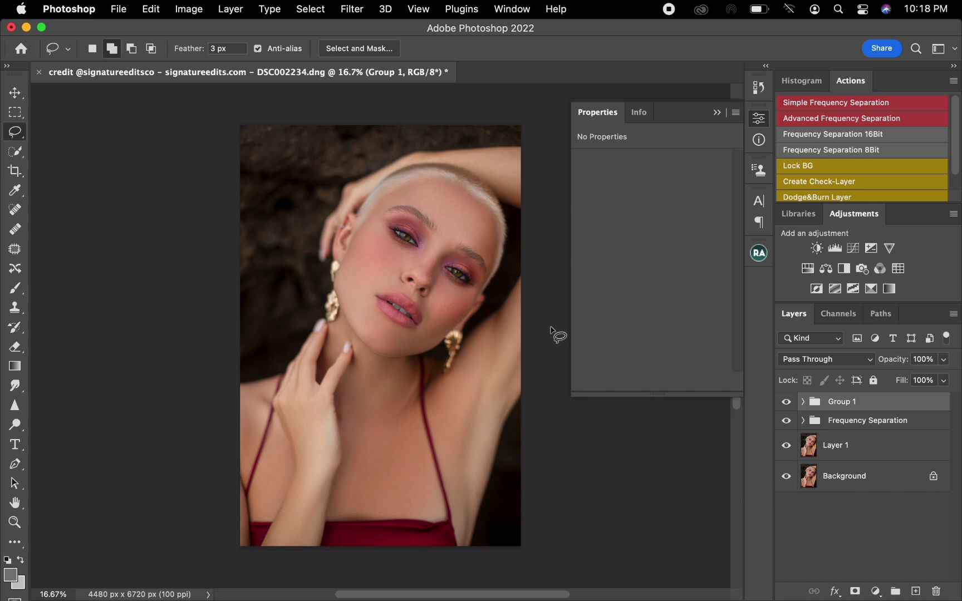
{"action": "left_click", "coordinate": [871, 289]}
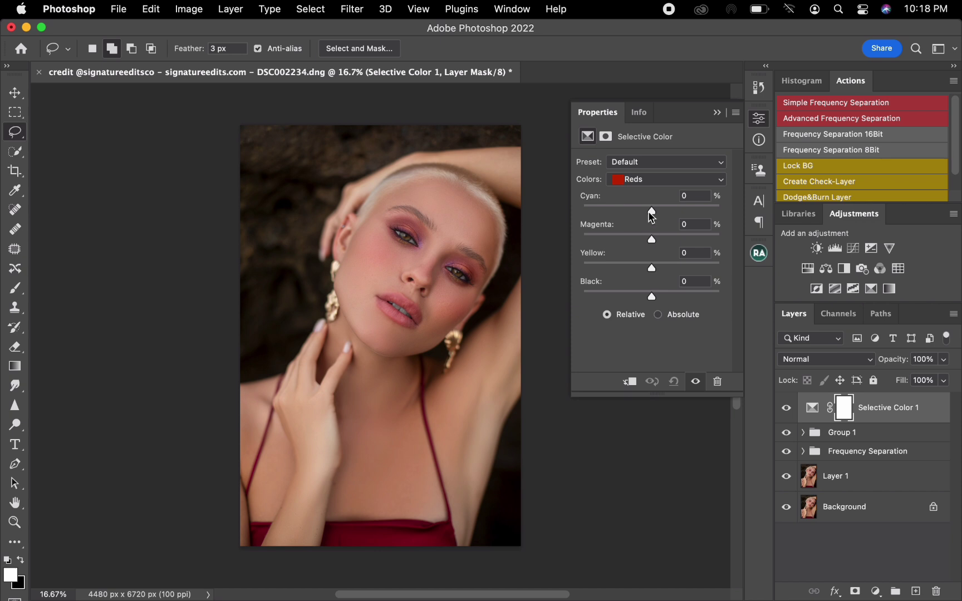
{"action": "left_click_drag", "start_coordinate": [651, 216], "coordinate": [682, 270]}
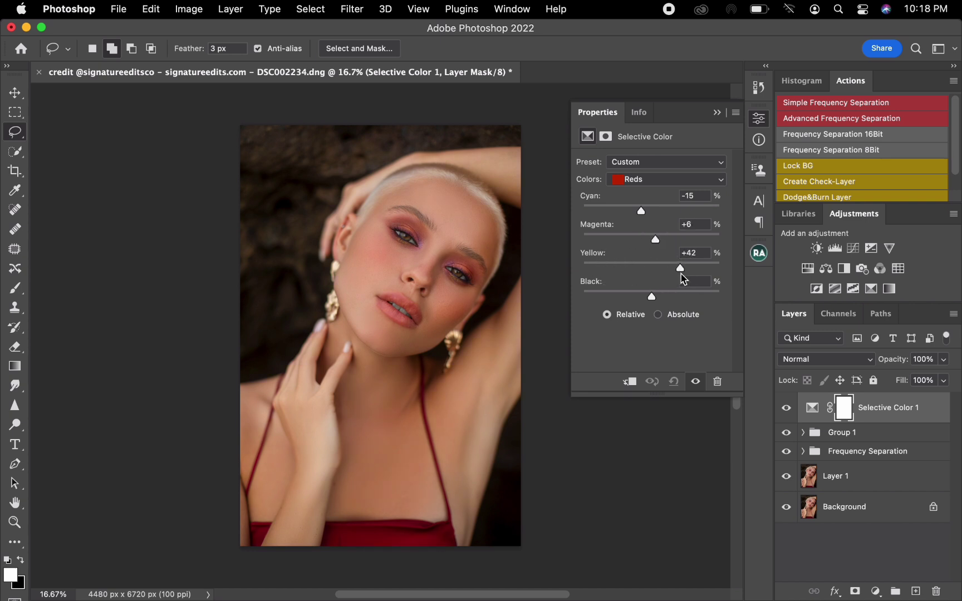
Step: Set both Yellow and Black to +2% for the Reds in the Selective Color adjustment
{"action": "left_click", "coordinate": [696, 254]}
{"action": "type", "text": "30"}
{"action": "key", "text": "Return"}
{"action": "type", "text": "2"}
{"action": "key", "text": "Return"}
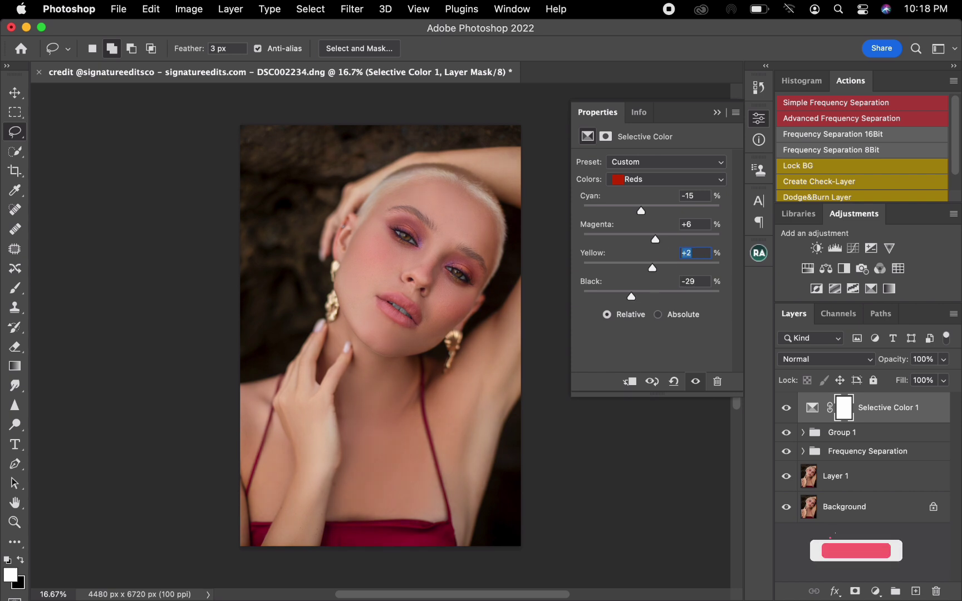
{"action": "mouse_move", "coordinate": [652, 297]}
{"action": "left_mouse_down"}
{"action": "mouse_move", "coordinate": [690, 296]}
{"action": "mouse_move", "coordinate": [654, 296]}
{"action": "left_mouse_up"}
{"action": "key", "text": "Tab"}
{"action": "type", "text": "2"}
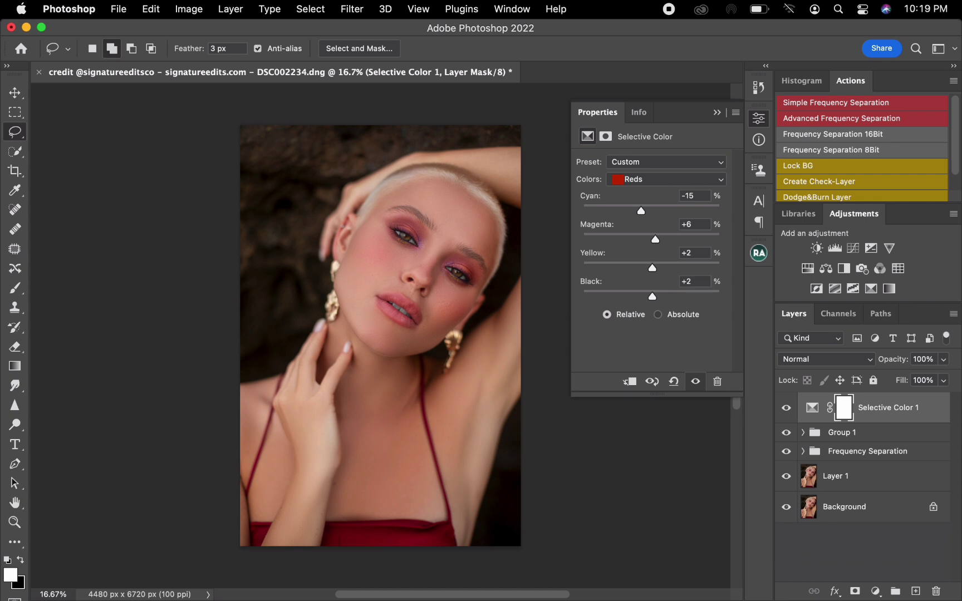
Step: Set the Yellows in the Selective Color adjustment to Cyan -9%, Magenta +3%, Yellow +2% and Black +2%
{"action": "left_click", "coordinate": [666, 179]}
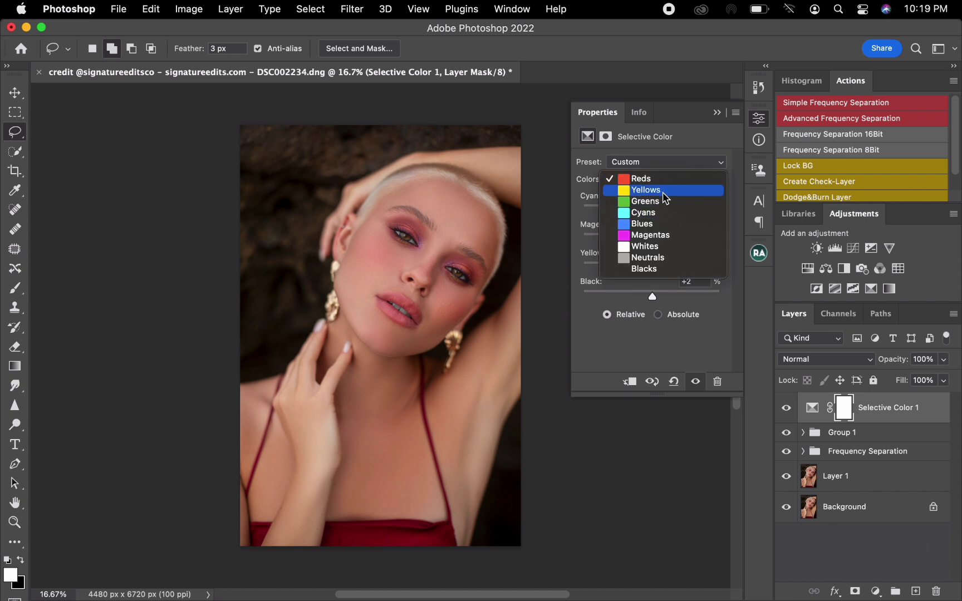
{"action": "left_click", "coordinate": [666, 195]}
{"action": "left_click_drag", "start_coordinate": [652, 212], "coordinate": [614, 217]}
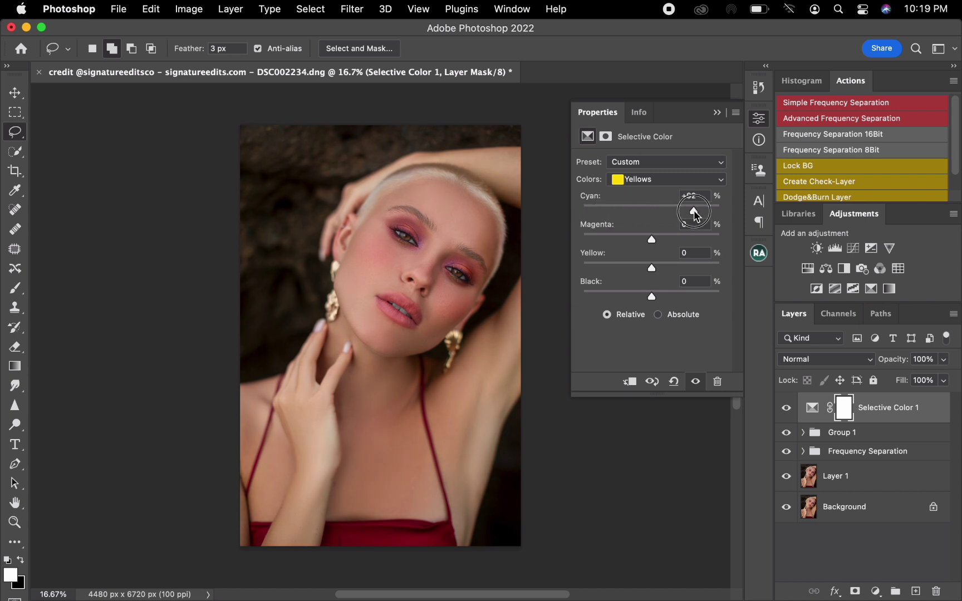
{"action": "left_click_drag", "start_coordinate": [693, 210], "coordinate": [660, 298]}
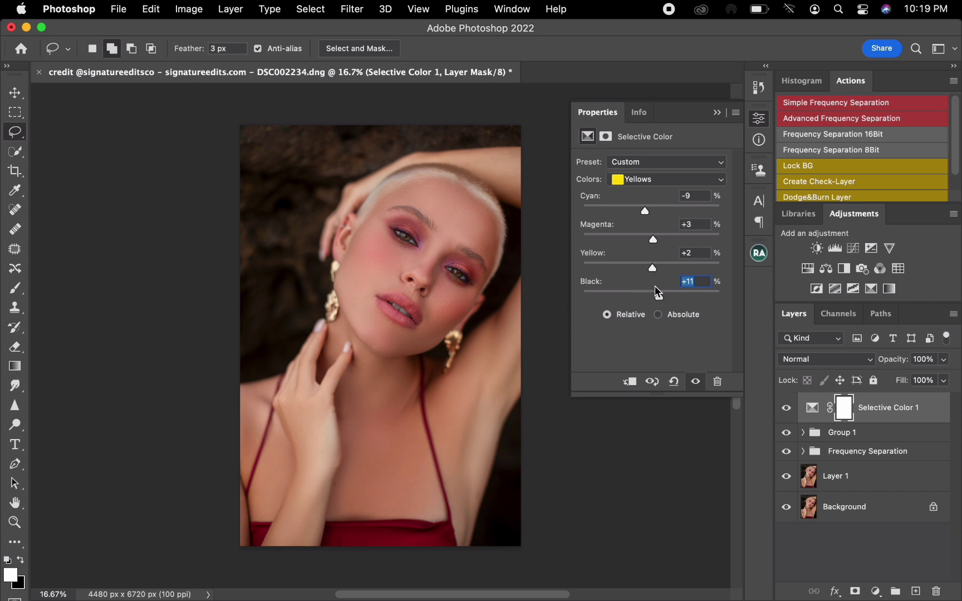
{"action": "type", "text": "2"}
{"action": "key", "text": "Return"}
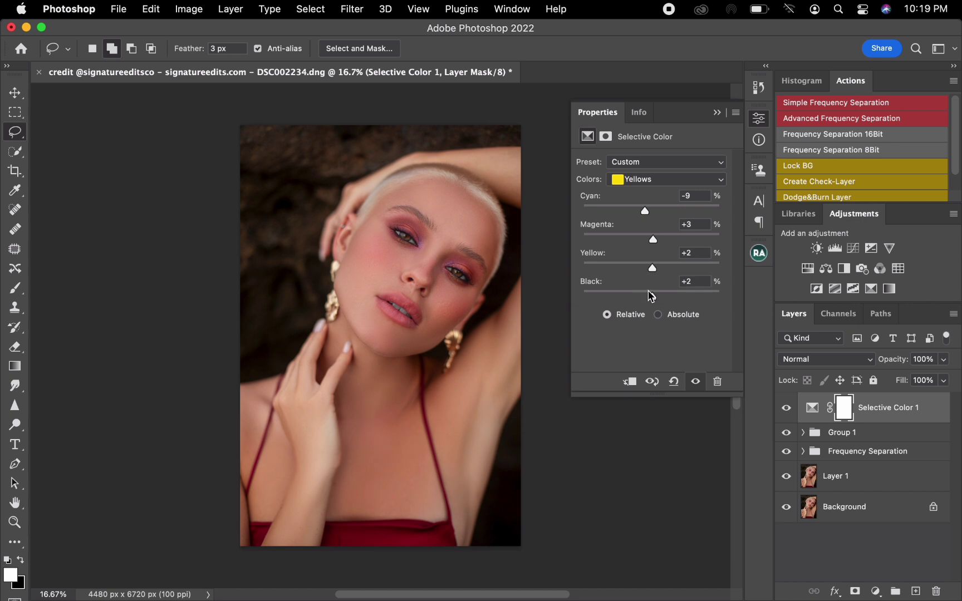
Step: Add a Color Balance adjustment layer with midtones at Cyan–Red -4, Magenta–Green +1 and a slight shift toward yellow
{"action": "left_click", "coordinate": [825, 270]}
{"action": "mouse_move", "coordinate": [633, 201]}
{"action": "left_mouse_down"}
{"action": "mouse_move", "coordinate": [649, 200]}
{"action": "mouse_move", "coordinate": [627, 204]}
{"action": "mouse_move", "coordinate": [625, 221]}
{"action": "mouse_move", "coordinate": [643, 223]}
{"action": "mouse_move", "coordinate": [633, 222]}
{"action": "left_mouse_up"}
{"action": "double_click", "coordinate": [711, 215]}
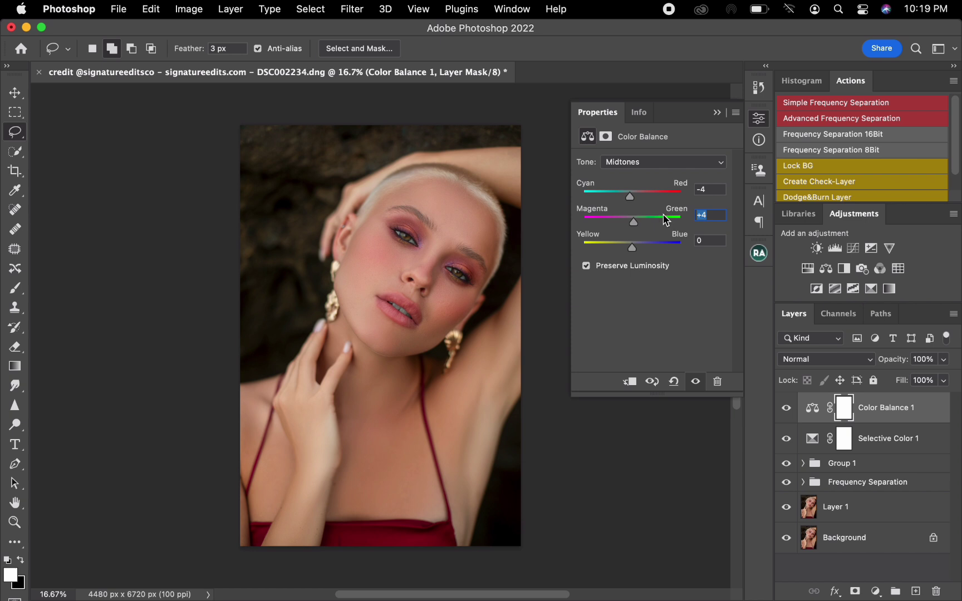
{"action": "type", "text": "1"}
{"action": "left_click_drag", "start_coordinate": [632, 249], "coordinate": [629, 250]}
{"action": "left_click", "coordinate": [707, 241]}
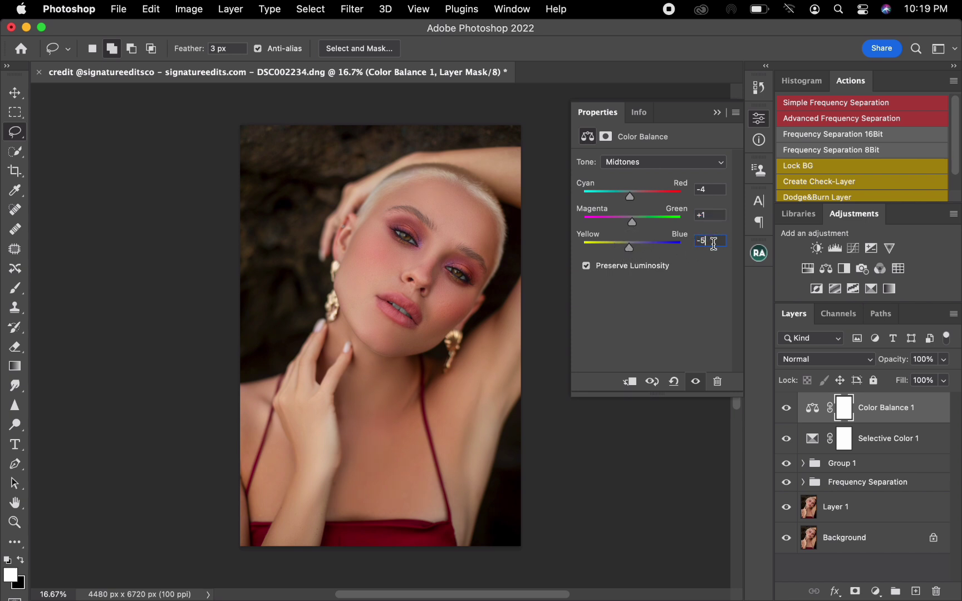
{"action": "type", "text": "1"}
Step: Add a Levels adjustment layer with the input black point at 2 and the white point at 244
{"action": "left_click", "coordinate": [835, 248]}
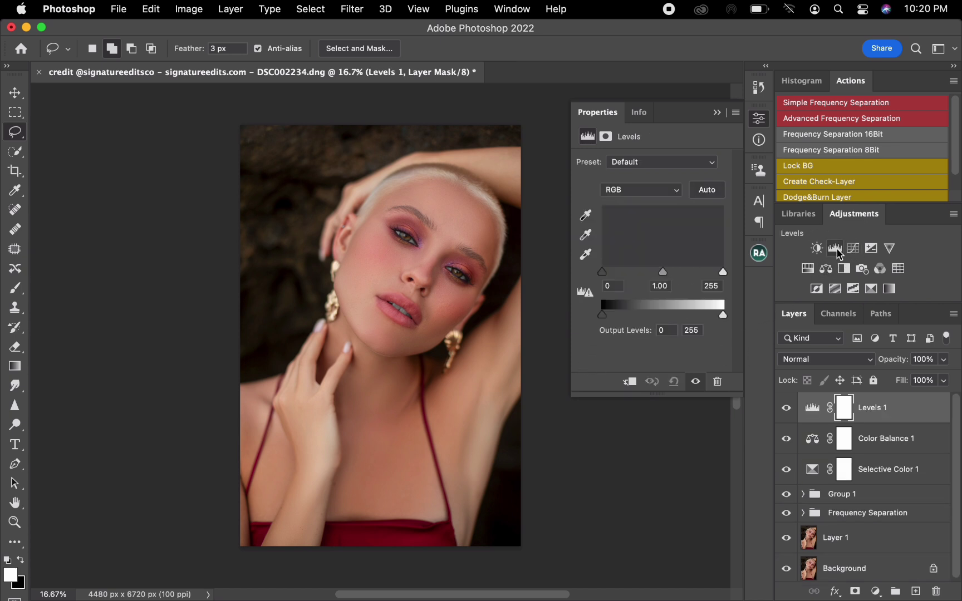
{"action": "left_click_drag", "start_coordinate": [604, 273], "coordinate": [604, 274]}
{"action": "left_click_drag", "start_coordinate": [725, 276], "coordinate": [718, 273]}
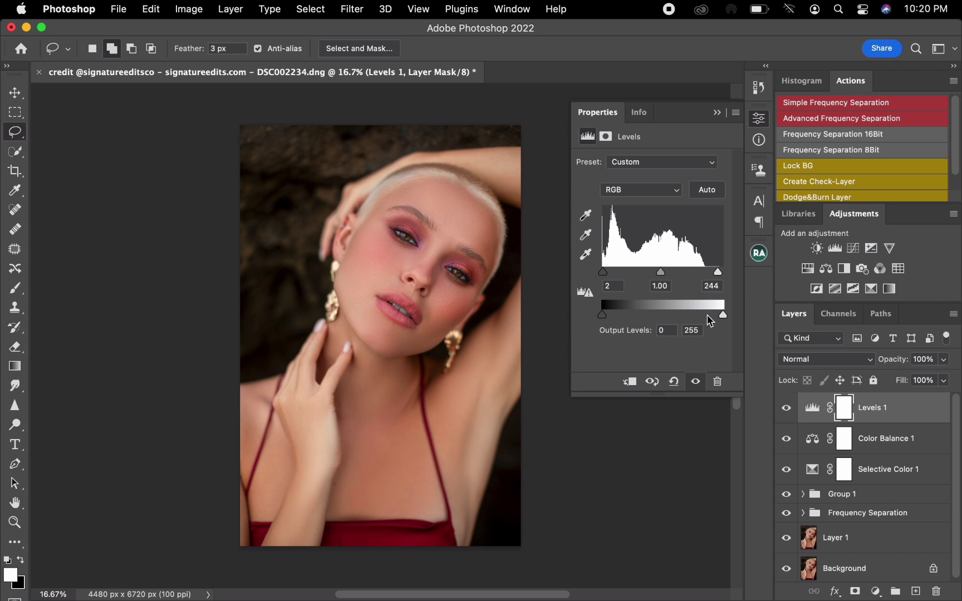
Step: Add a Curves adjustment layer, raise the midpoint from input 124 to output 128, and move the black point to input 7
{"action": "left_click", "coordinate": [854, 248]}
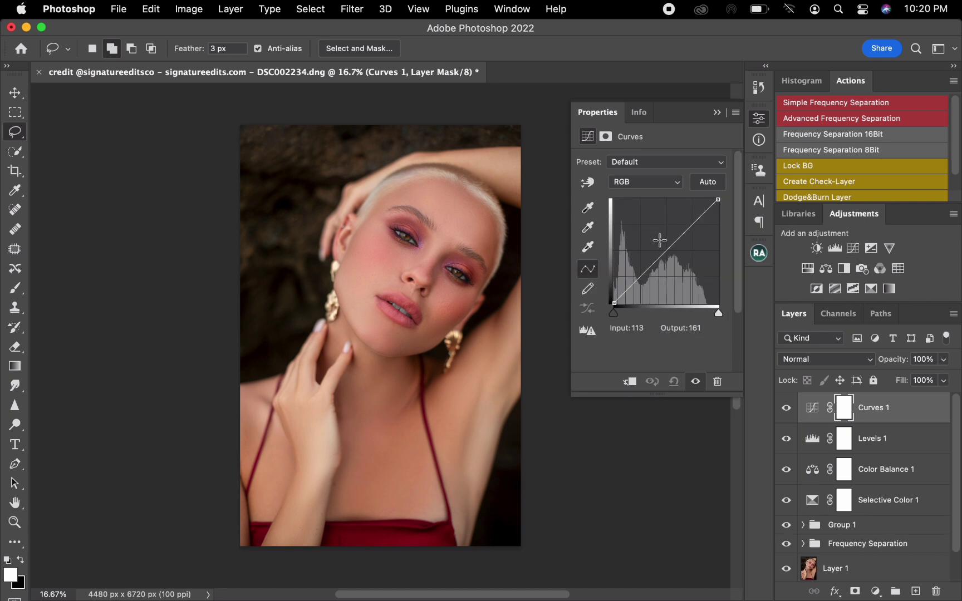
{"action": "left_click", "coordinate": [665, 251]}
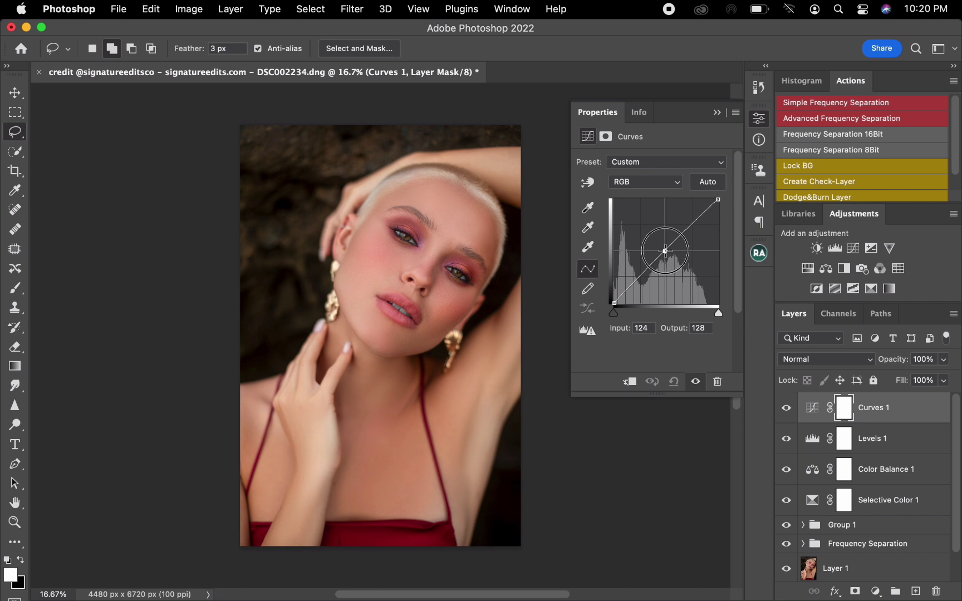
{"action": "left_click", "coordinate": [614, 303]}
{"action": "left_click_drag", "start_coordinate": [615, 303], "coordinate": [617, 304]}
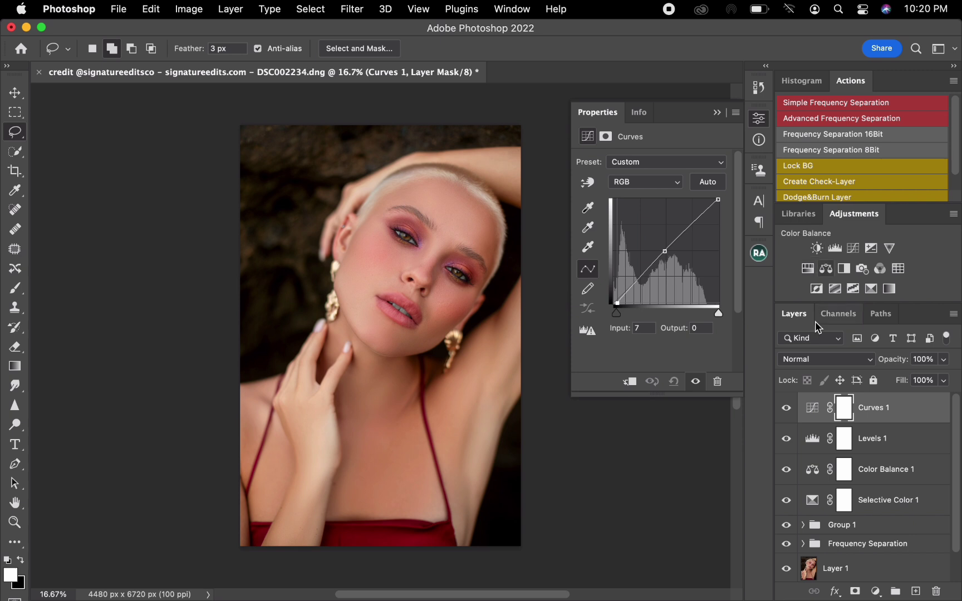
Step: Reopen the Selective Color adjustment and set the Blacks to Black +3% and Cyan +2%, then close its properties
{"action": "left_click", "coordinate": [814, 503]}
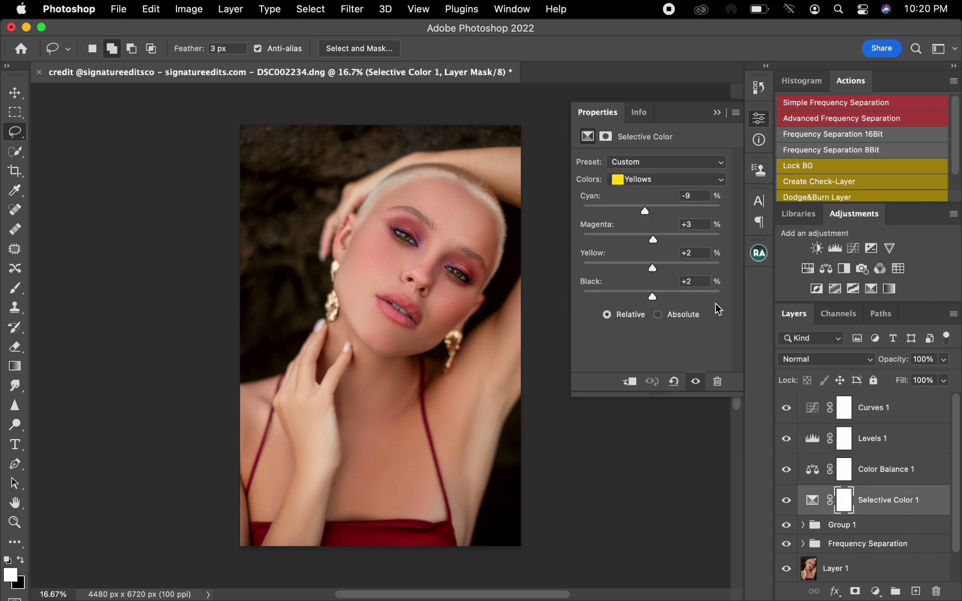
{"action": "left_click", "coordinate": [642, 185]}
{"action": "left_click", "coordinate": [634, 258]}
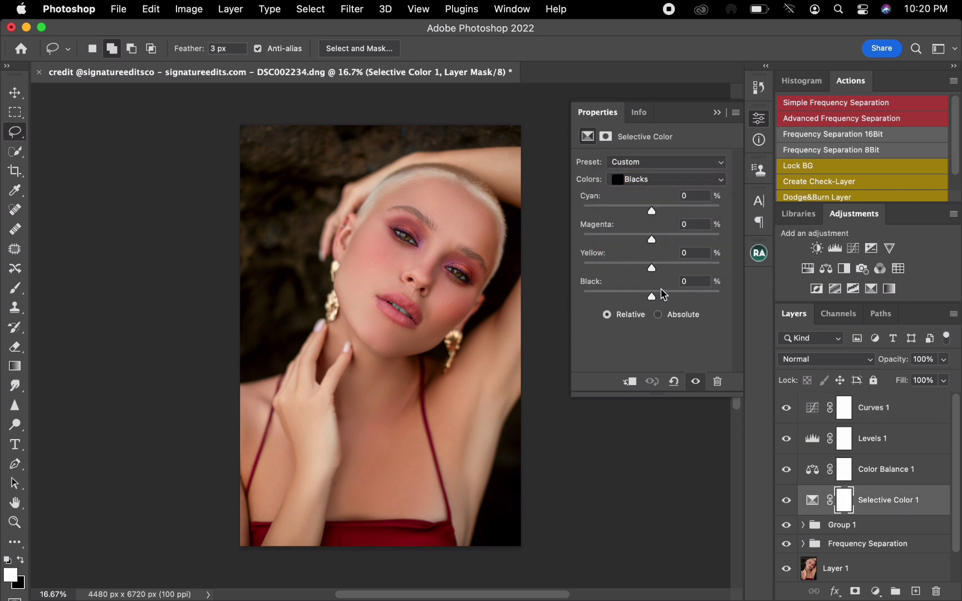
{"action": "left_click", "coordinate": [655, 299]}
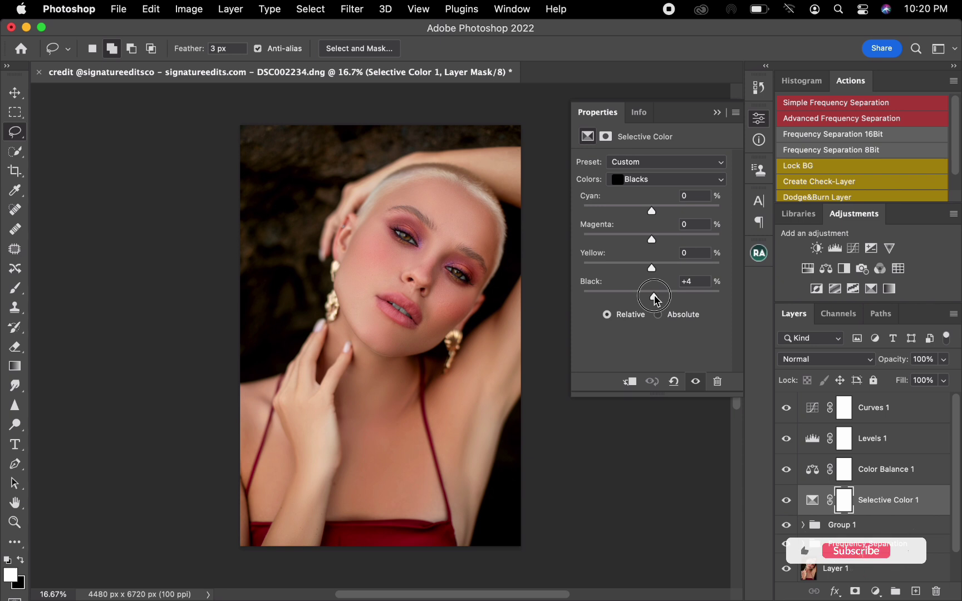
{"action": "left_click_drag", "start_coordinate": [655, 300], "coordinate": [653, 299]}
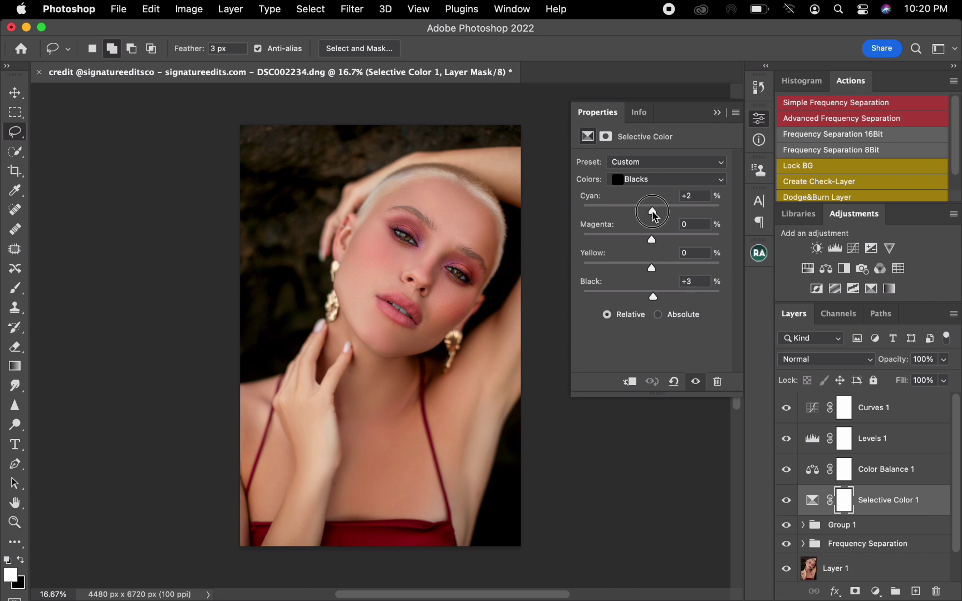
{"action": "left_click_drag", "start_coordinate": [653, 212], "coordinate": [651, 209]}
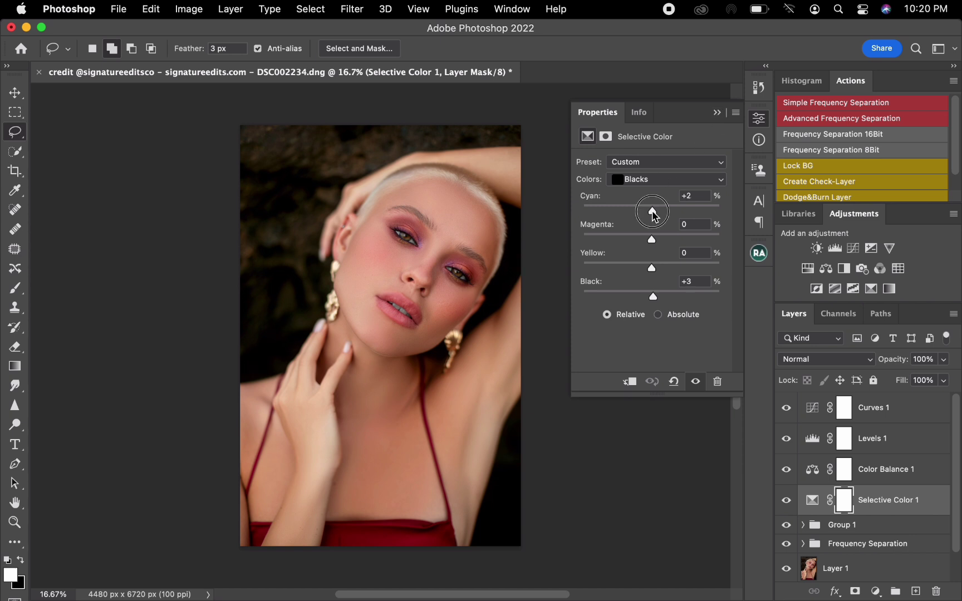
{"action": "left_click", "coordinate": [716, 114]}
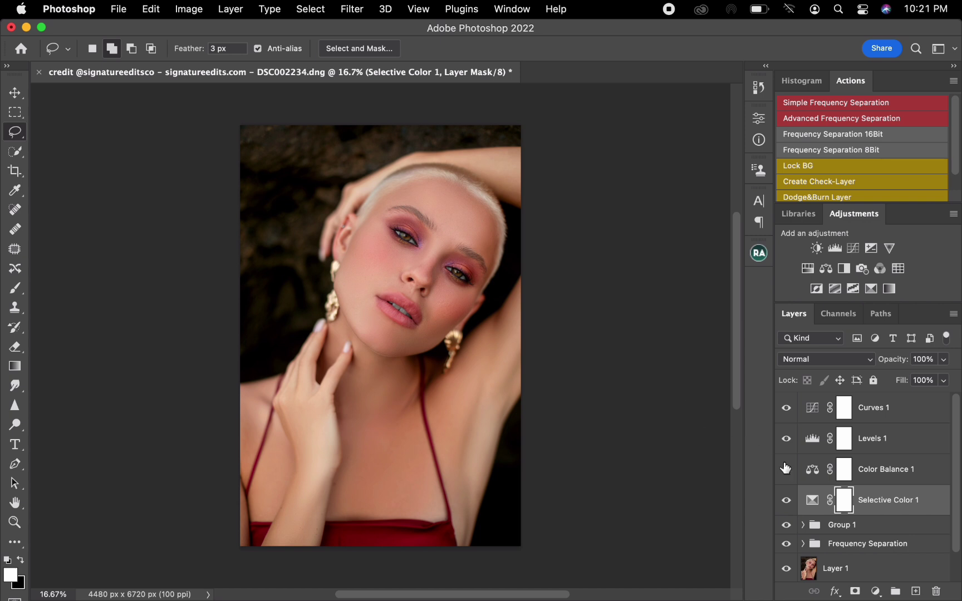
Step: Group the Curves, Levels, Color Balance and Selective Color adjustment layers together
{"action": "left_click", "coordinate": [895, 420]}
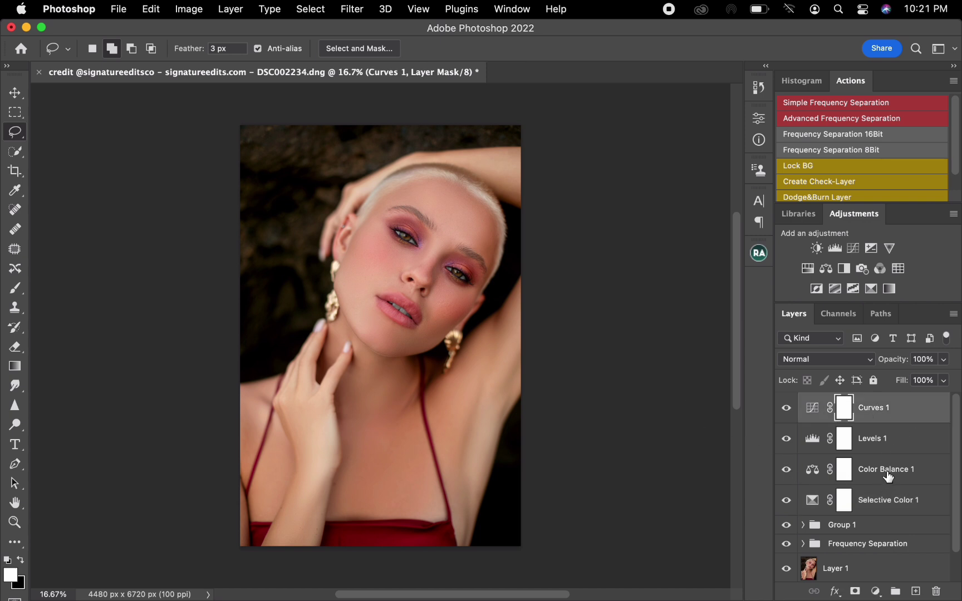
{"action": "left_click", "coordinate": [920, 512], "text": "shift"}
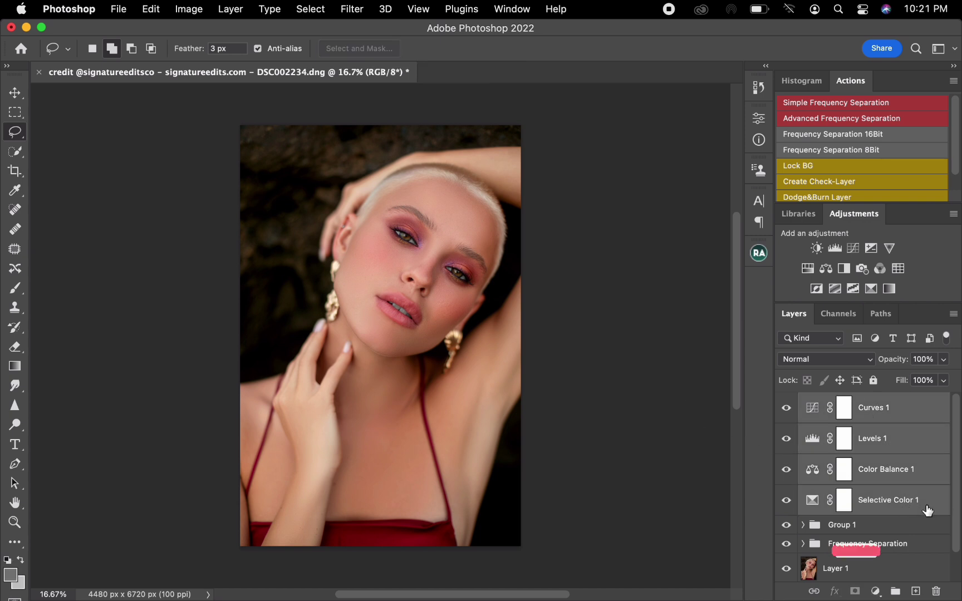
{"action": "key", "text": "super+g"}
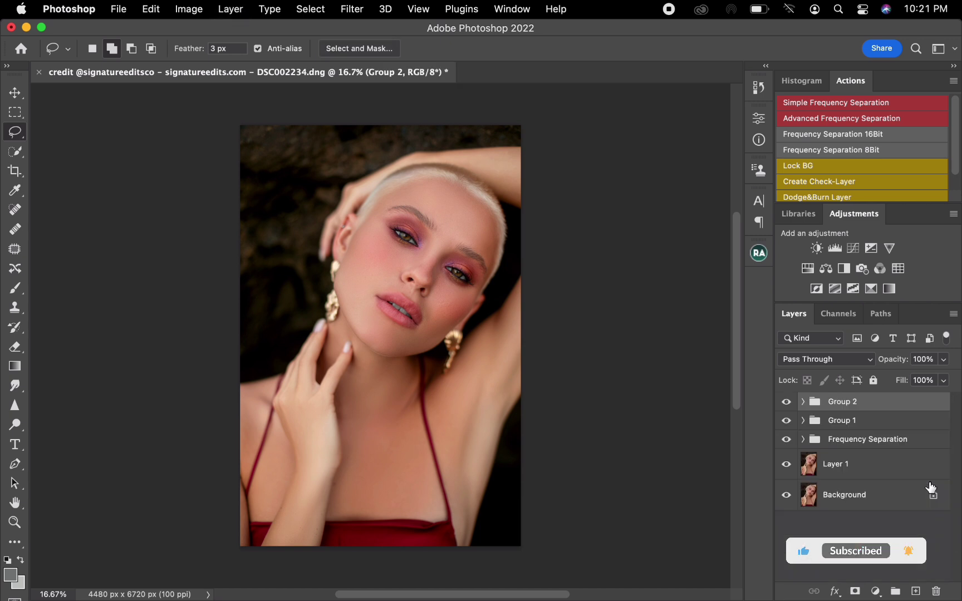
Step: Rename the eye and teeth whitening group EYE and the colour adjustments group COLOR GRADING, leaving both collapsed
{"action": "left_click", "coordinate": [839, 422]}
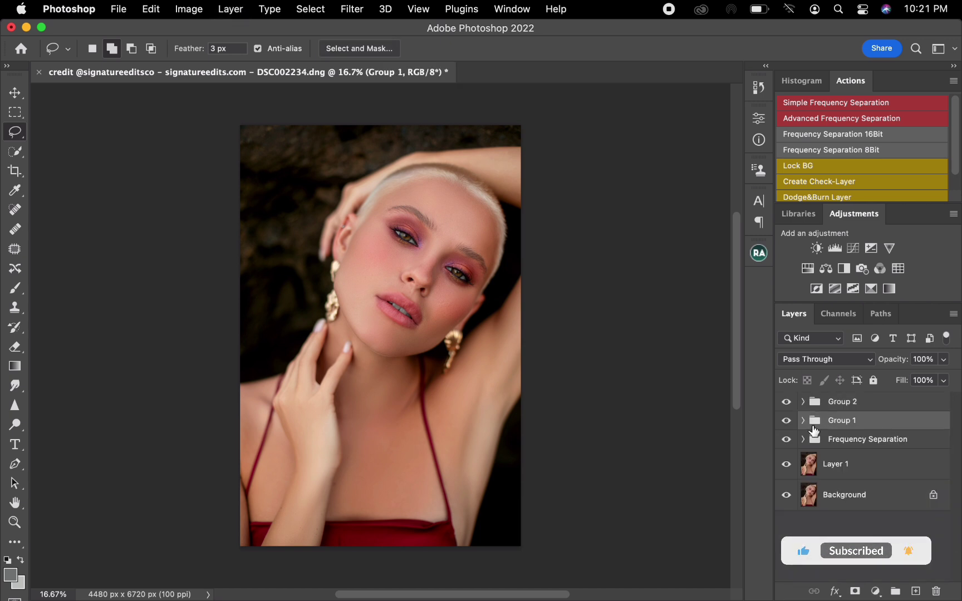
{"action": "left_click", "coordinate": [803, 421]}
{"action": "double_click", "coordinate": [842, 422]}
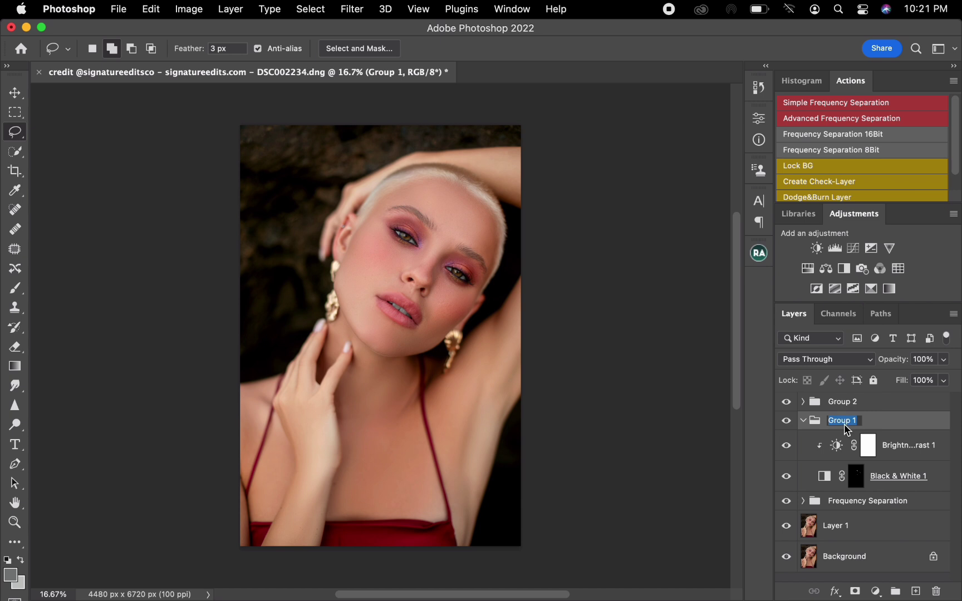
{"action": "type", "text": "EYE"}
{"action": "key", "text": "Return"}
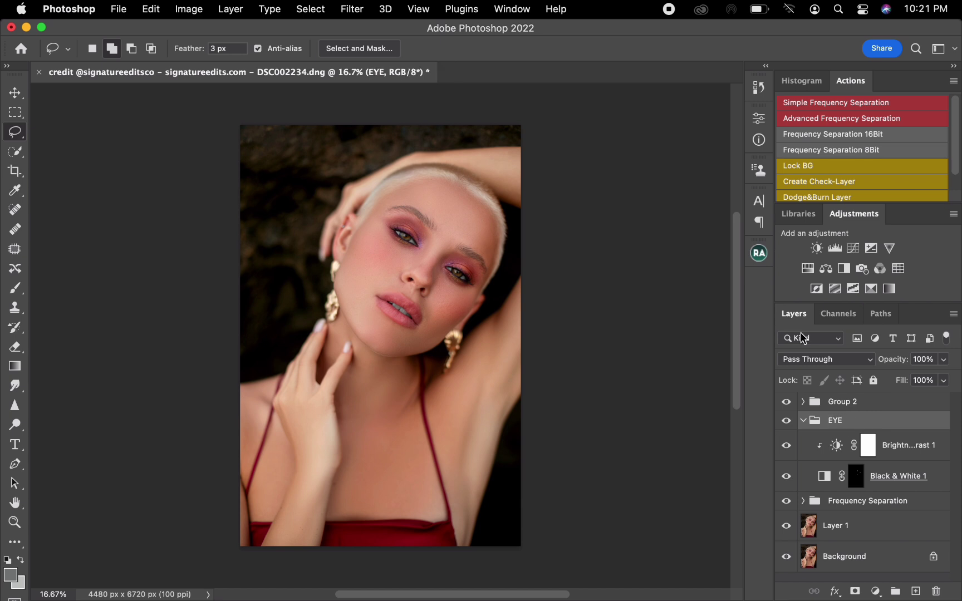
{"action": "double_click", "coordinate": [842, 401]}
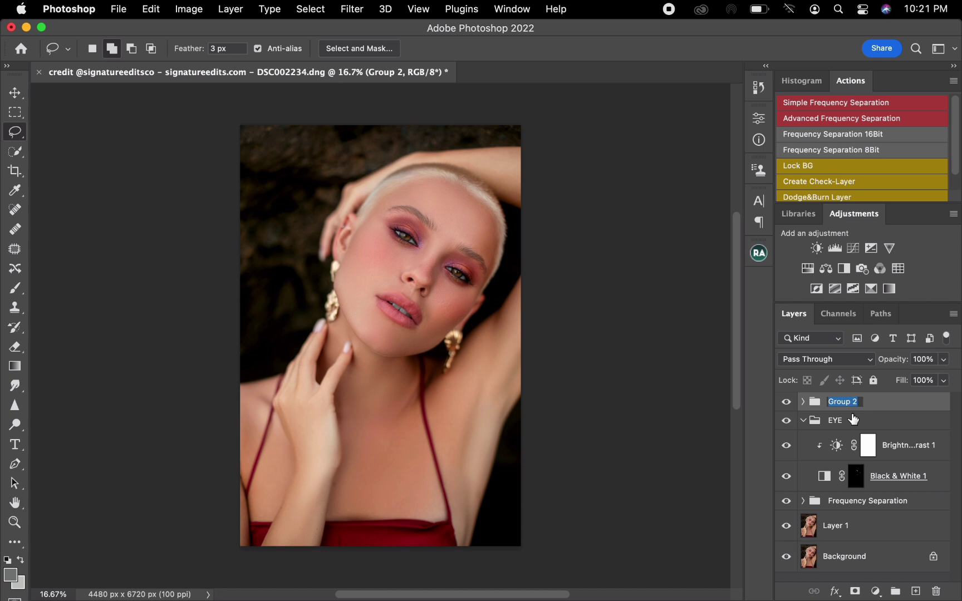
{"action": "type", "text": "COLOR GRADING"}
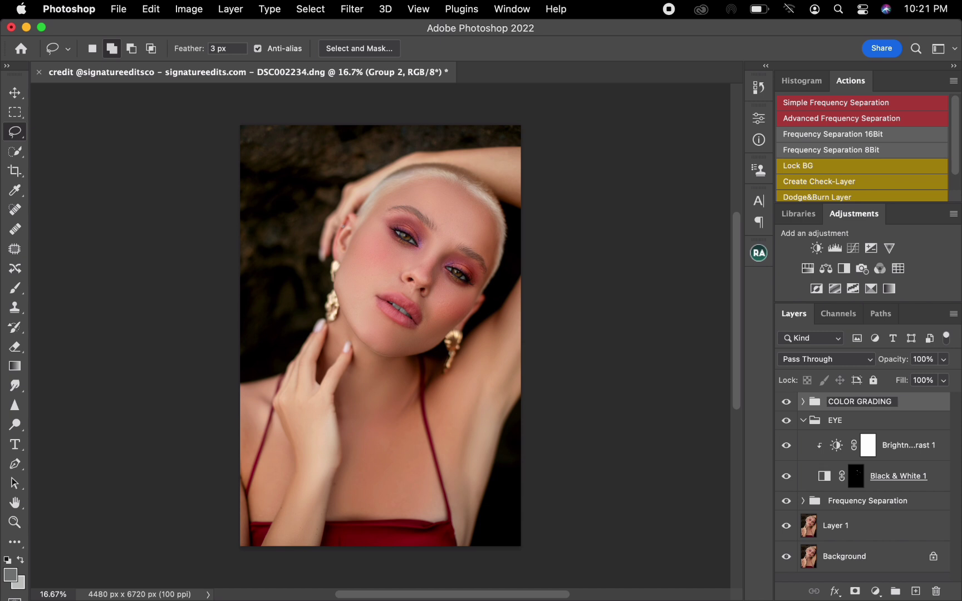
{"action": "key", "text": "Return"}
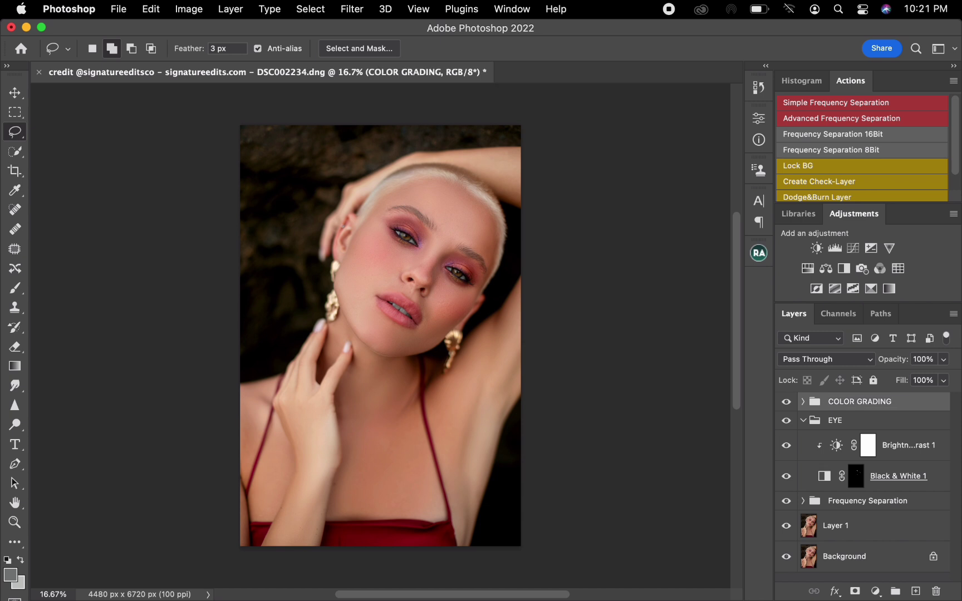
{"action": "left_click", "coordinate": [803, 421]}
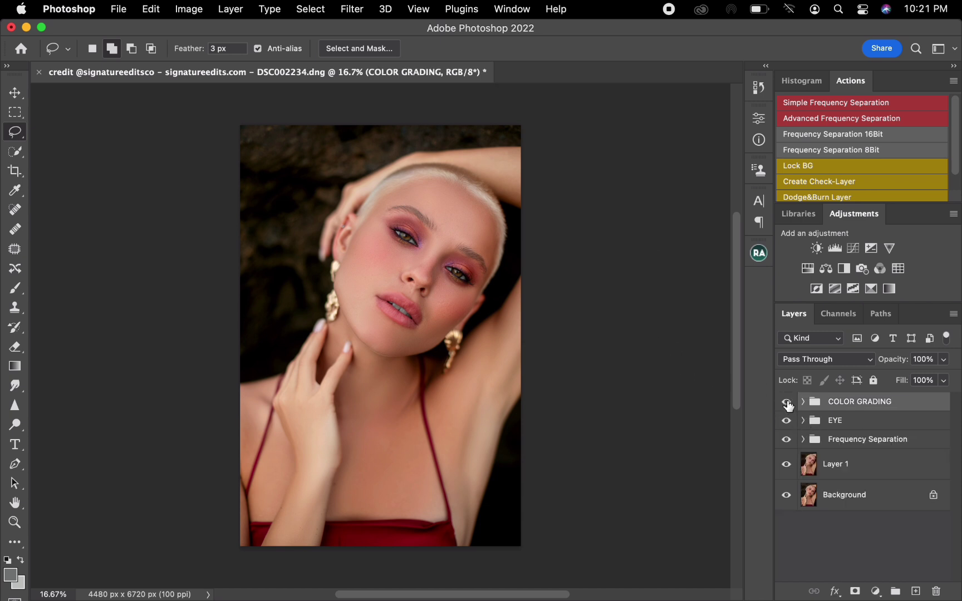
Step: Compare the portrait with the COLOR GRADING group hidden and shown
{"action": "left_click", "coordinate": [787, 403]}
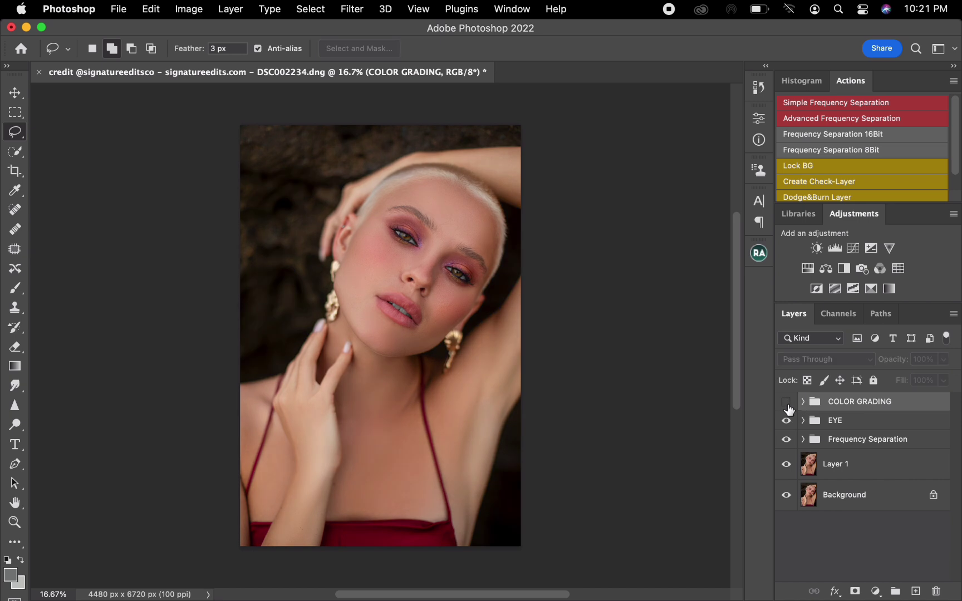
{"action": "left_click", "coordinate": [787, 403]}
{"action": "left_click", "coordinate": [787, 404]}
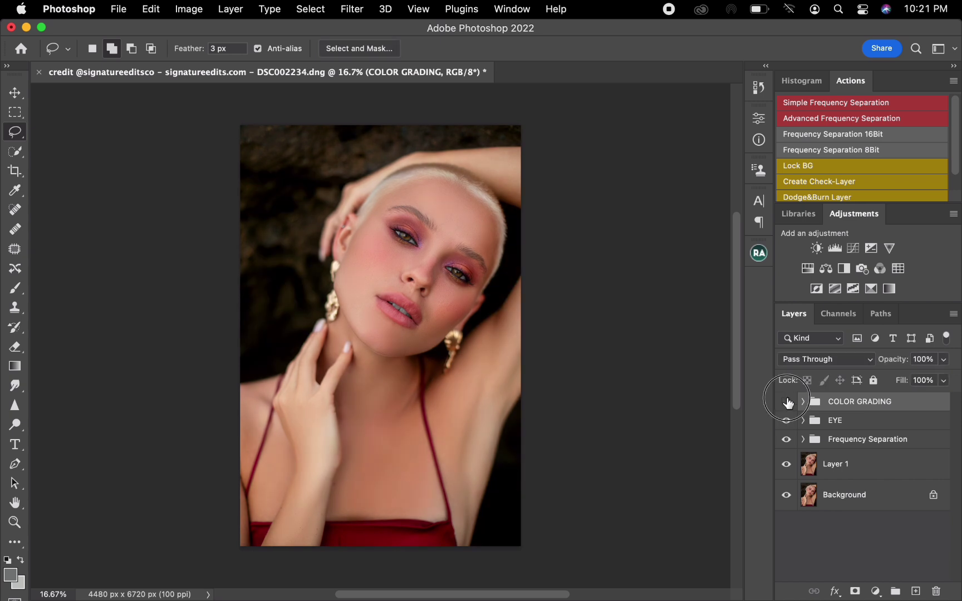
{"action": "left_click", "coordinate": [787, 403]}
{"action": "mouse_move", "coordinate": [787, 403]}
{"action": "left_mouse_down"}
{"action": "mouse_move", "coordinate": [797, 479]}
{"action": "mouse_move", "coordinate": [787, 400]}
{"action": "mouse_move", "coordinate": [787, 467]}
{"action": "mouse_move", "coordinate": [786, 401]}
{"action": "left_mouse_up"}
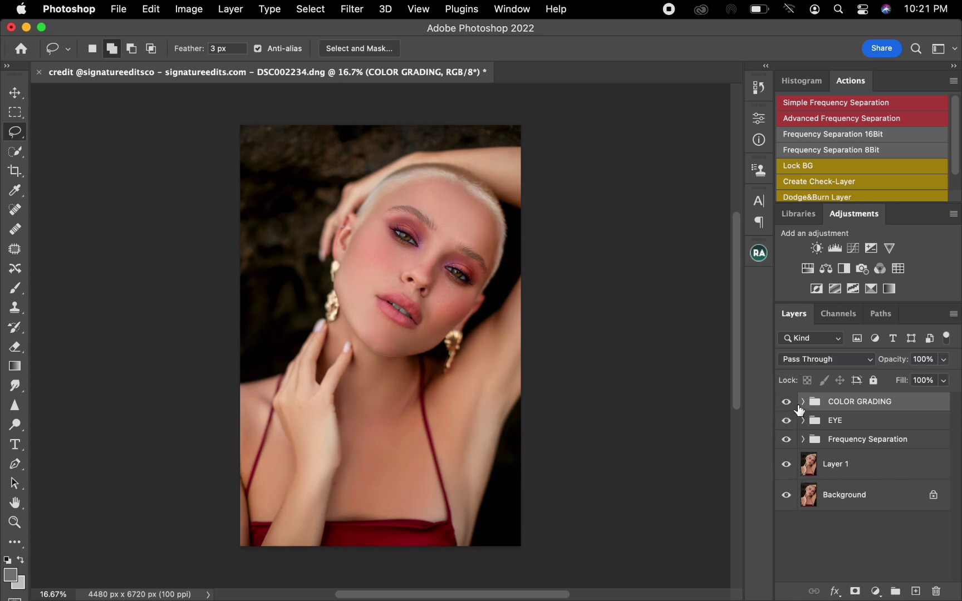